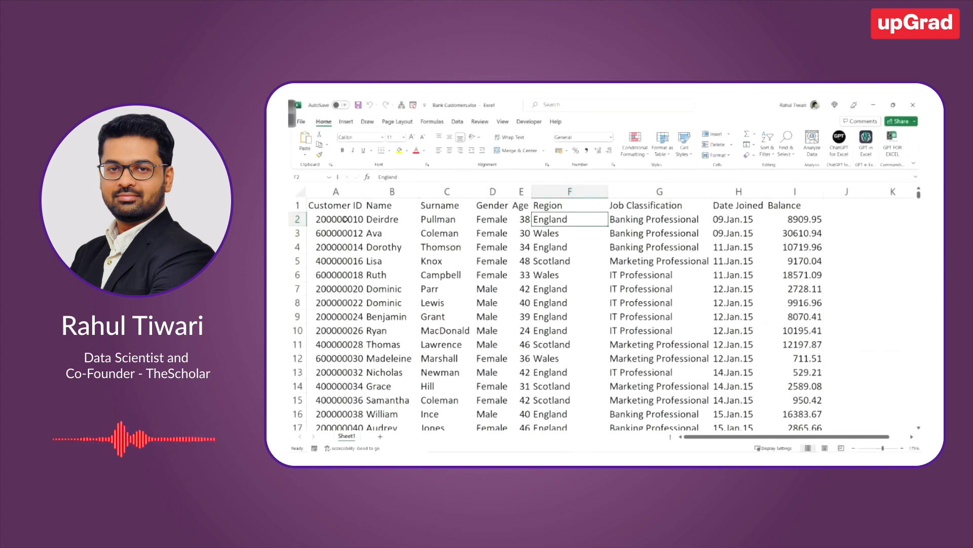
Examine the column headers of the bank customer table, from Customer ID through Region and Job Classification to Balance
left_click(338, 207)
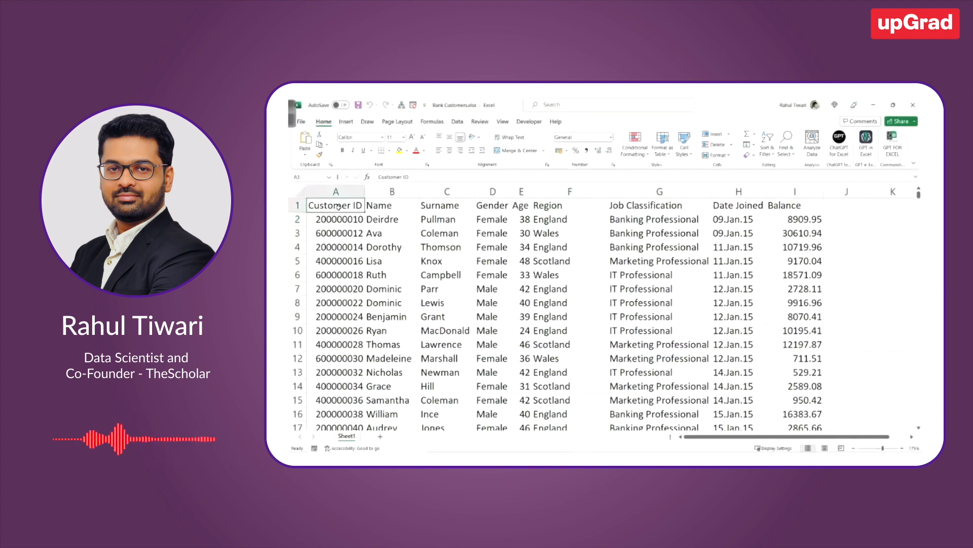
left_click(374, 206)
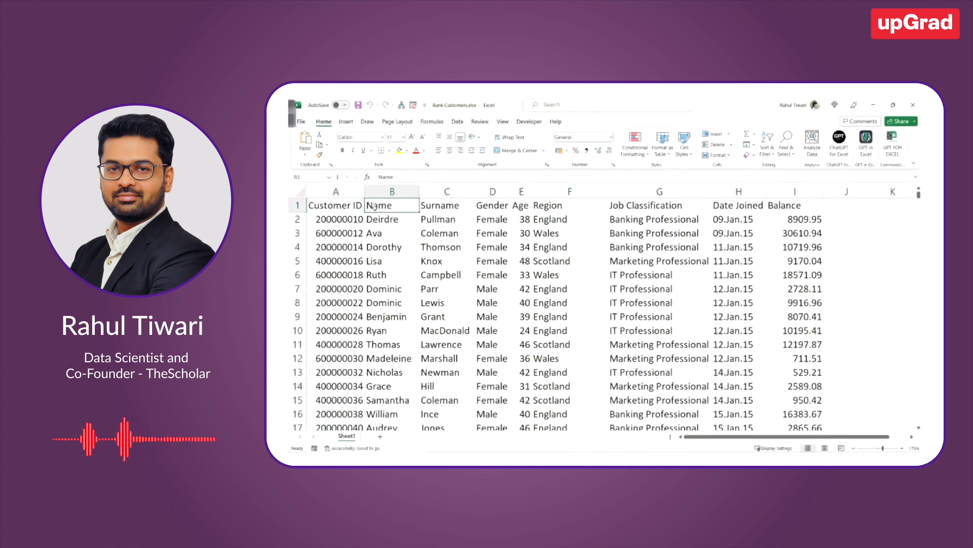
left_click(433, 206)
left_click(495, 206)
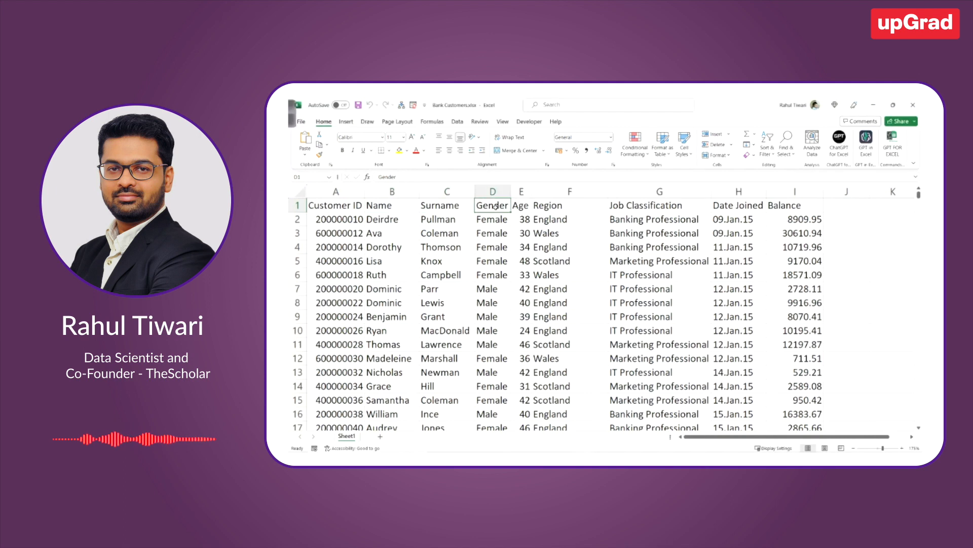
left_click(520, 207)
left_click(562, 207)
left_click(637, 208)
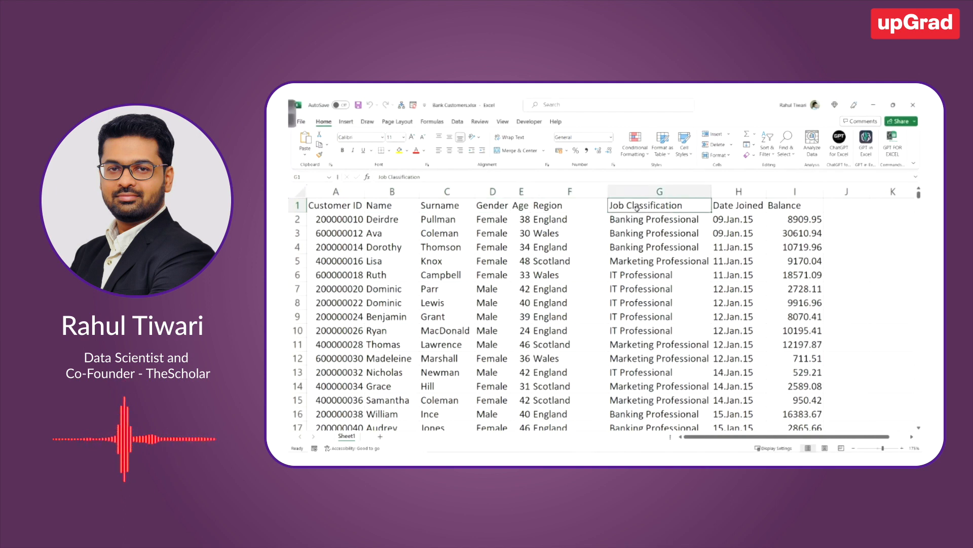
left_click(728, 208)
left_click(784, 204)
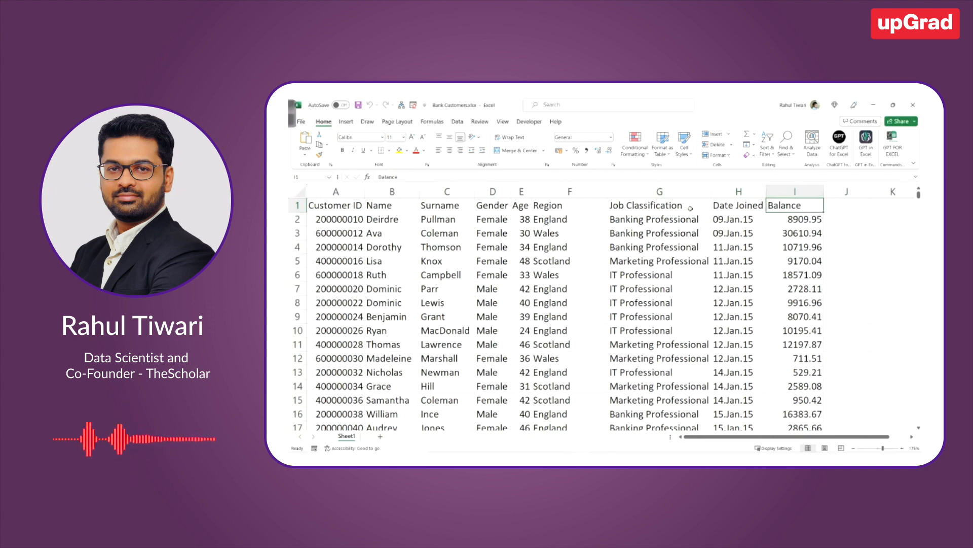
left_click(339, 202)
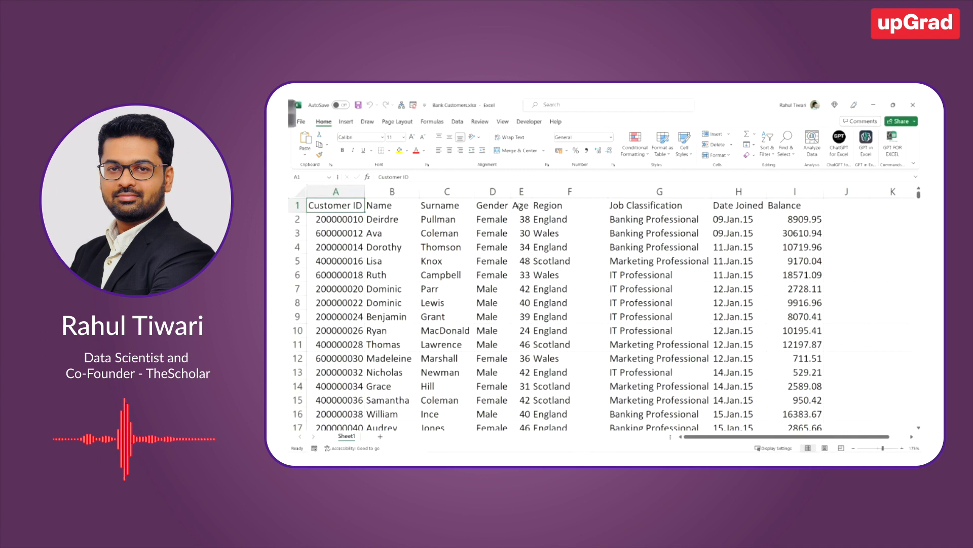
left_click(788, 204)
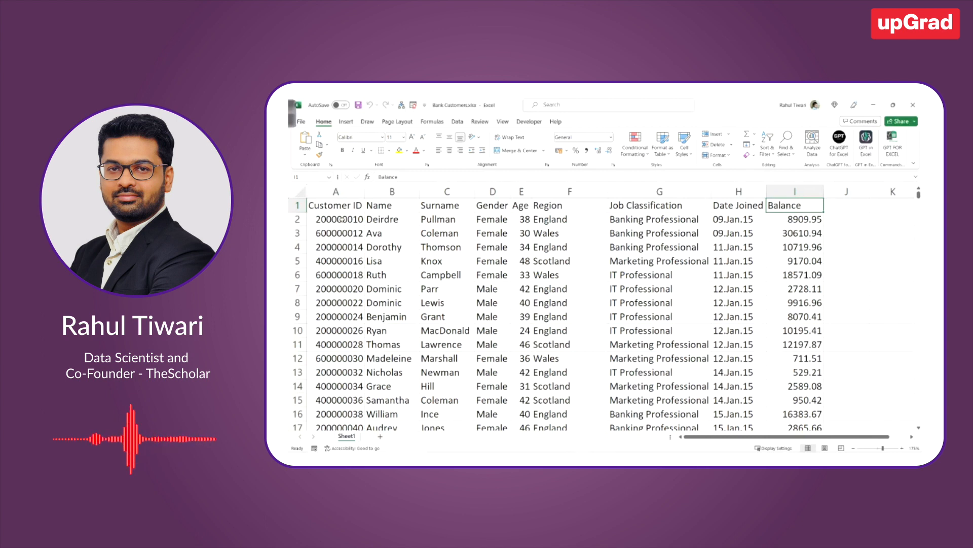
Examine the sample entries in the Customer ID, Age and Gender columns and the Date Joined header
left_click_drag(343, 219, 344, 314)
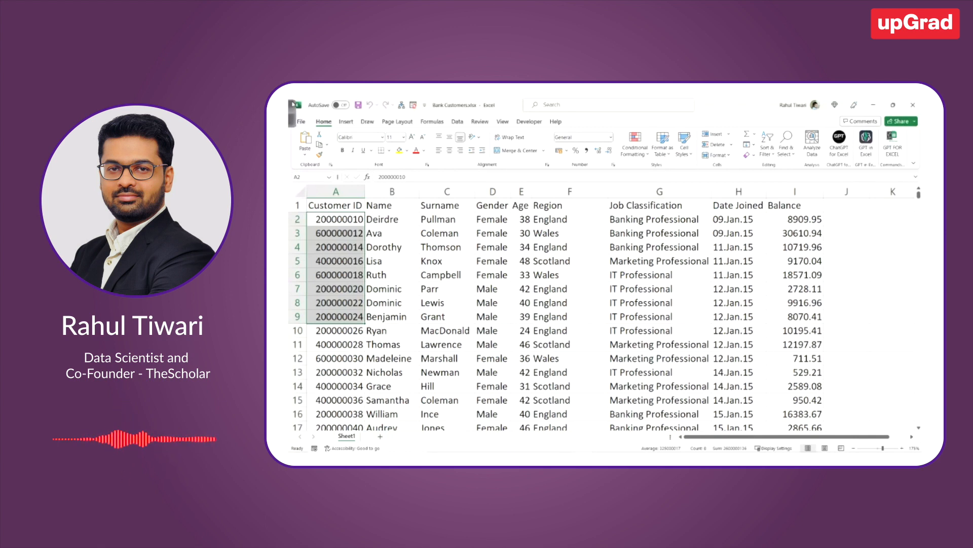
left_click_drag(525, 219, 518, 379)
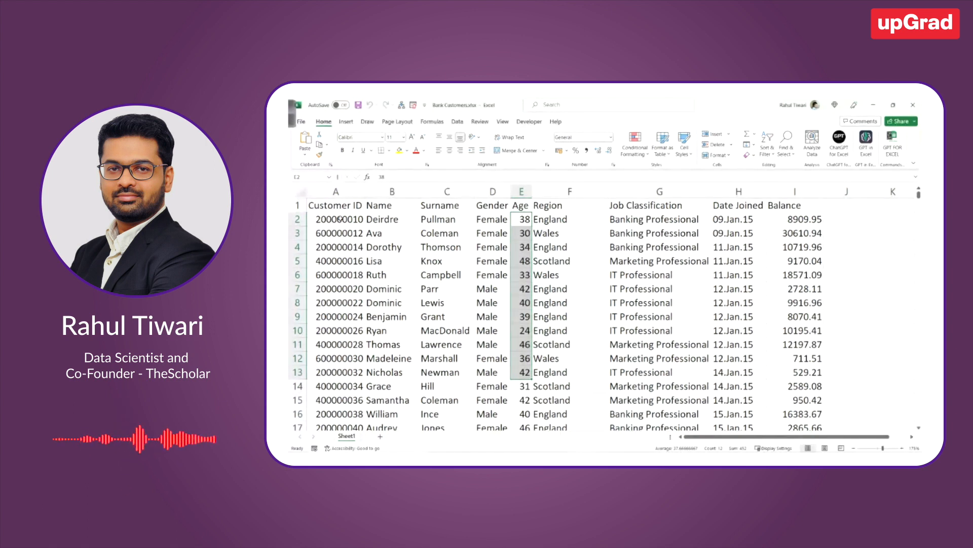
left_click(497, 259)
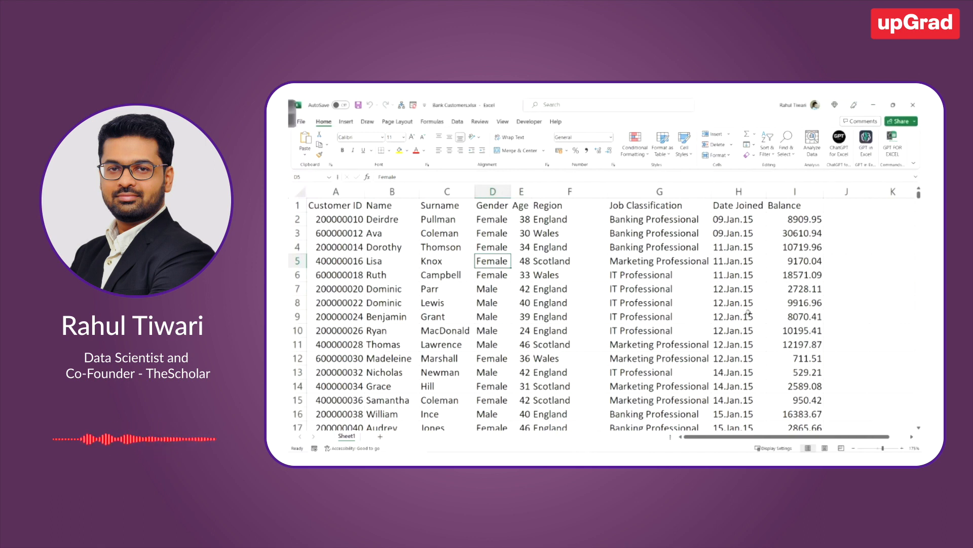
left_click(742, 201)
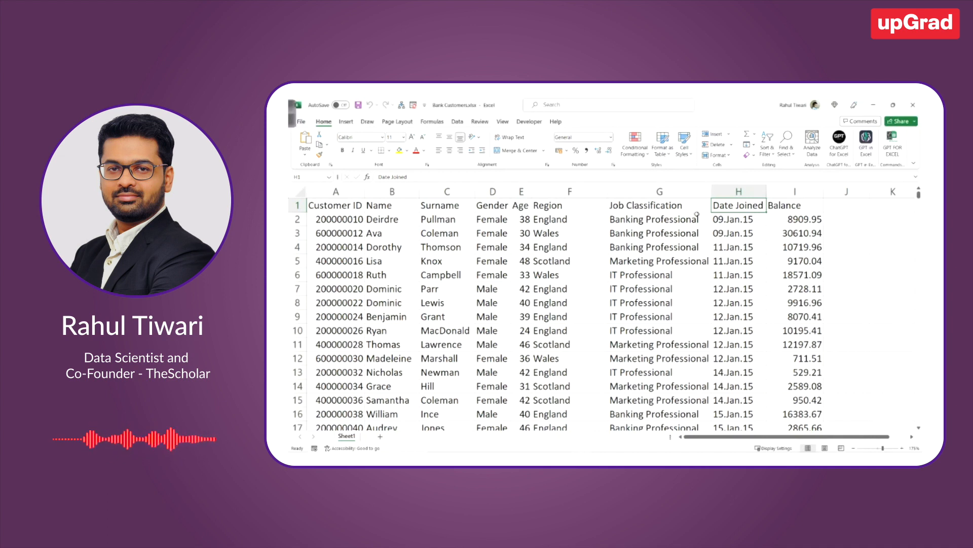
Search the computer for Tableau and launch Tableau Public 2023.1
key("super")
type("tab")
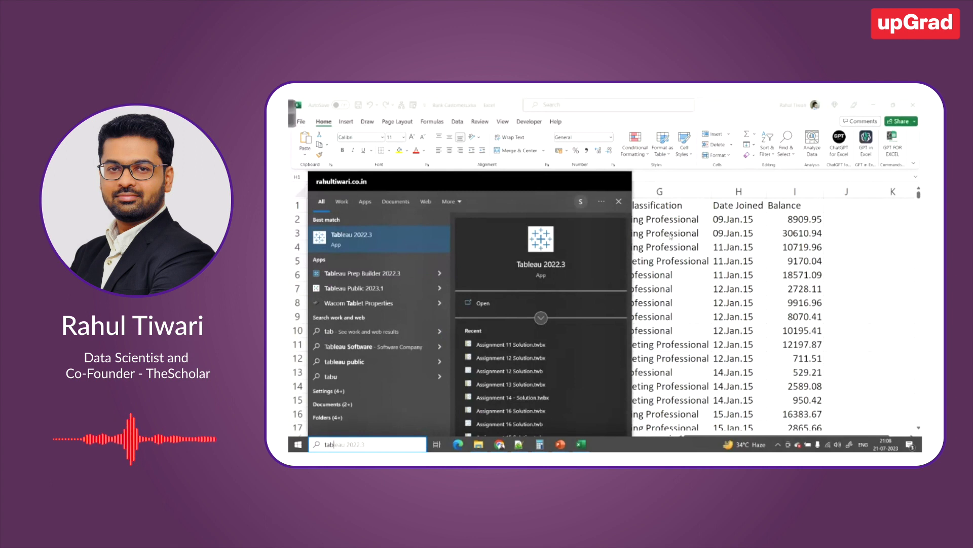
left_click(358, 290)
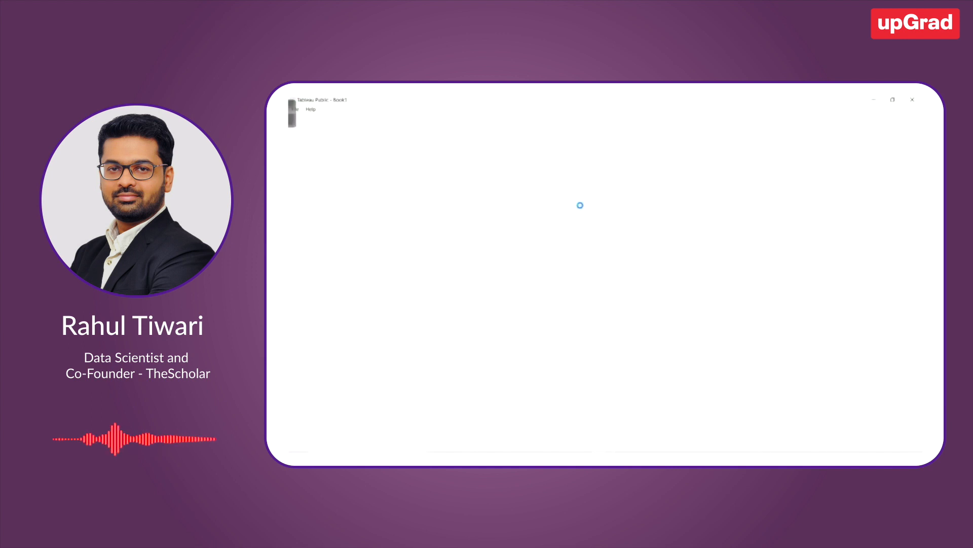
left_click(657, 290)
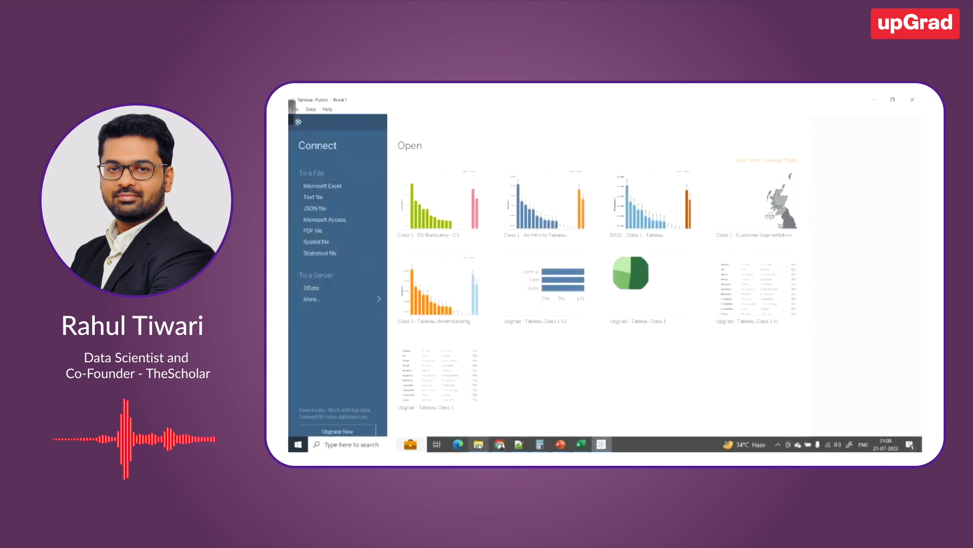
Connect Tableau Public to the Excel workbook Bank Customers.xlsx in the Class 5 folder
left_click(478, 446)
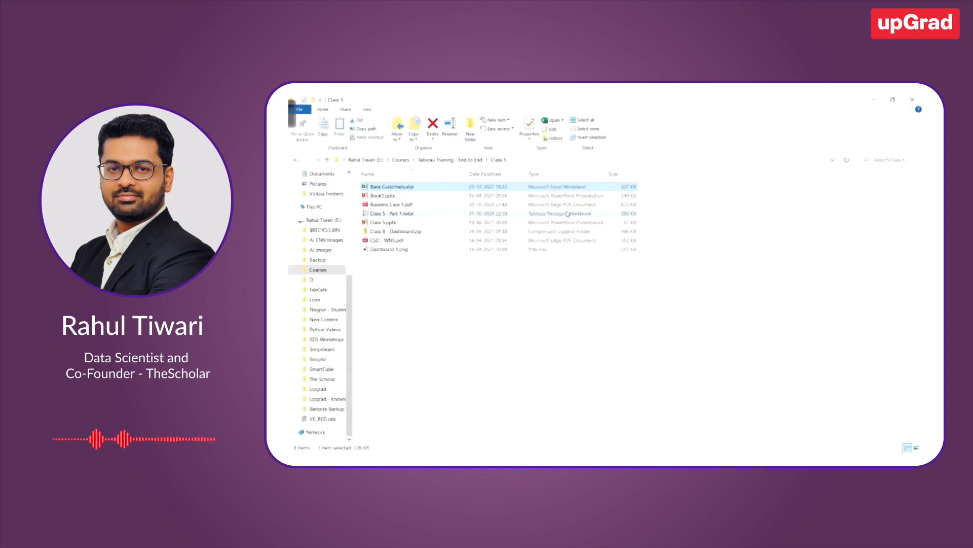
key("alt+Tab")
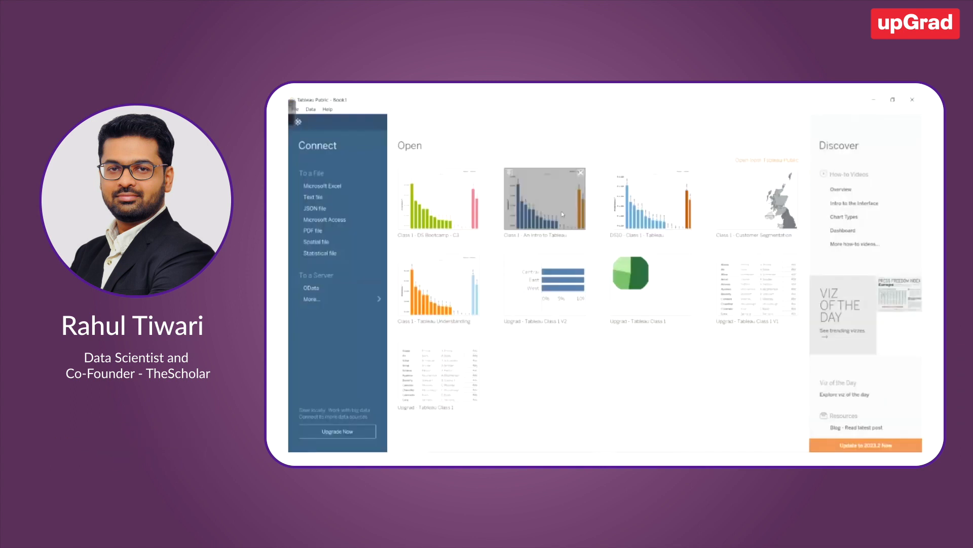
left_click(319, 190)
left_click(410, 127)
double_click(384, 202)
double_click(385, 167)
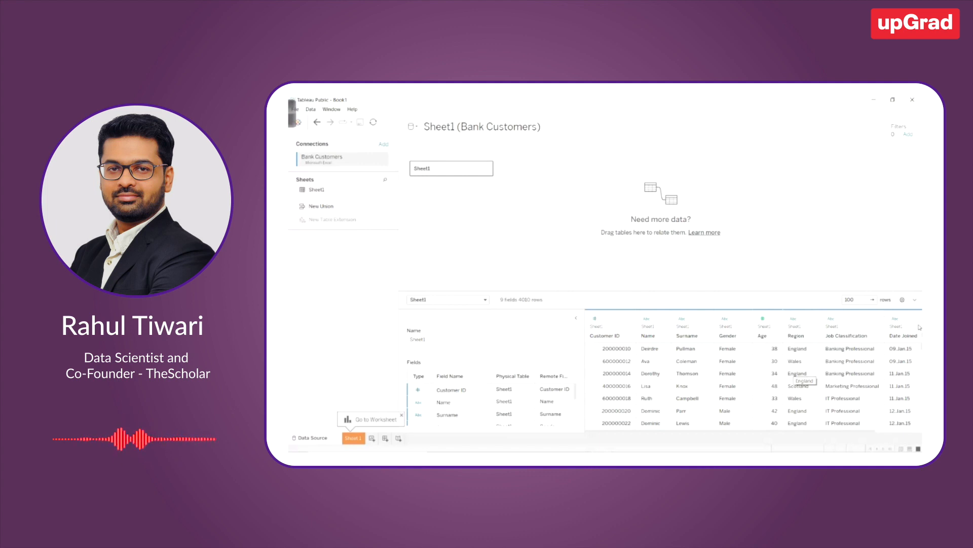
Change the Date Joined field's data type to Date and open the Sheet 1 worksheet
left_click(894, 319)
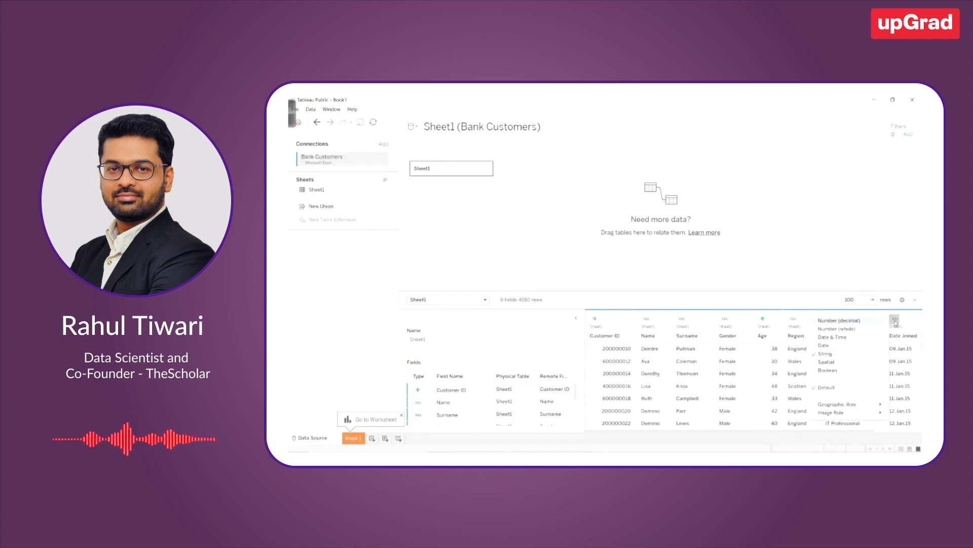
left_click(828, 348)
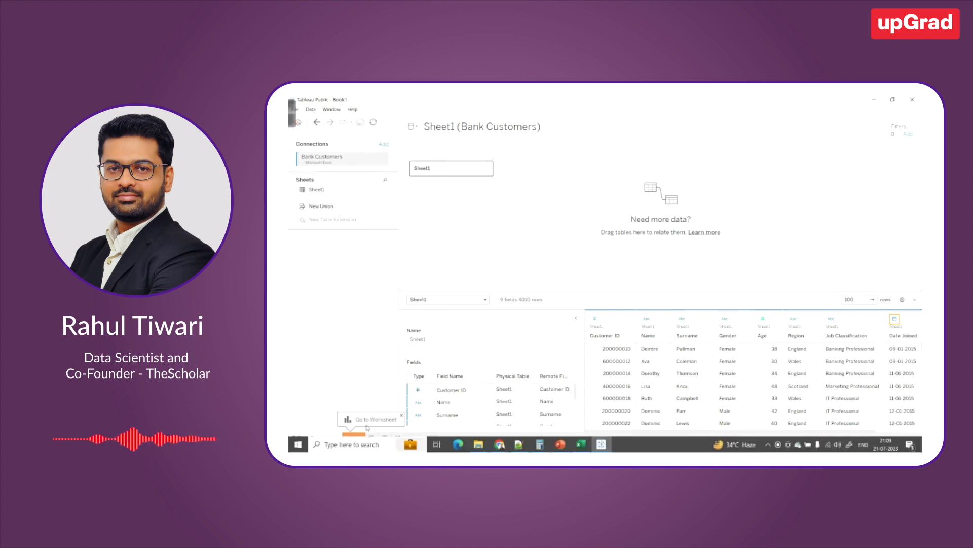
left_click(355, 437)
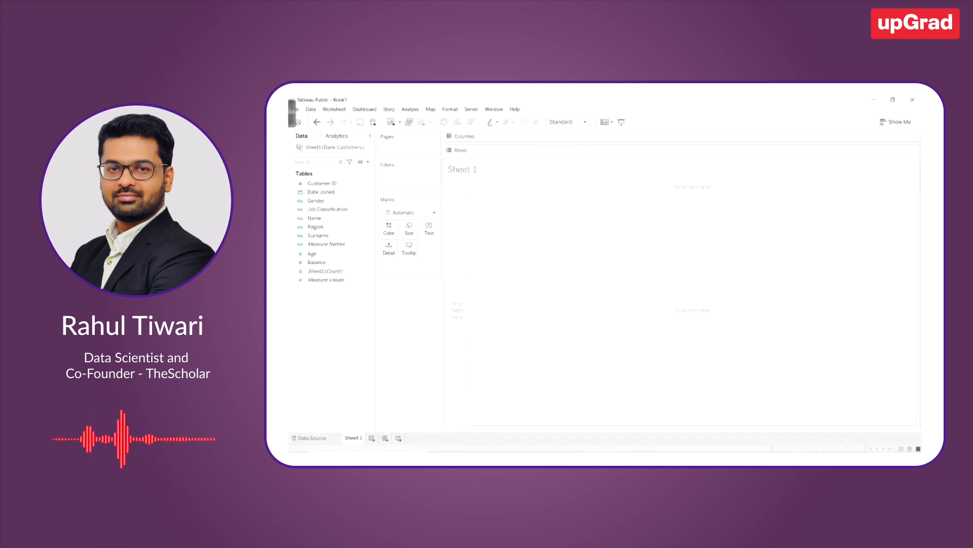
Switch to the Class 5 presentation in PowerPoint and review the map view requirement in the business problem
mouse_move(559, 447)
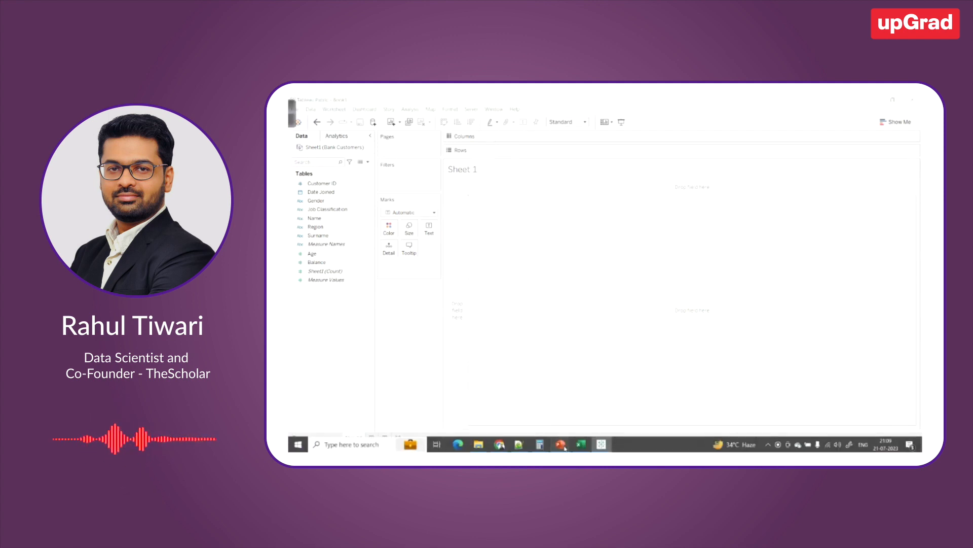
left_click(590, 413)
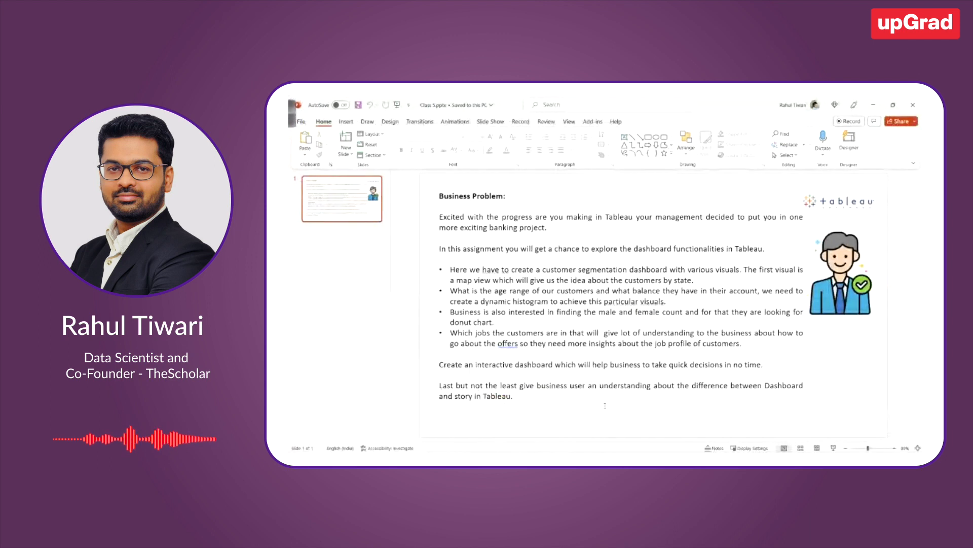
left_click_drag(457, 281, 491, 283)
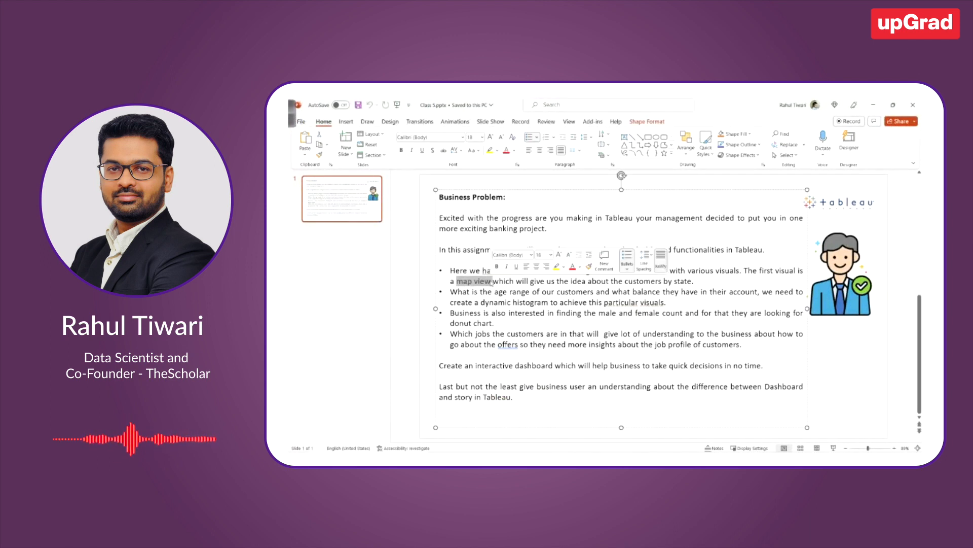
left_click(429, 318)
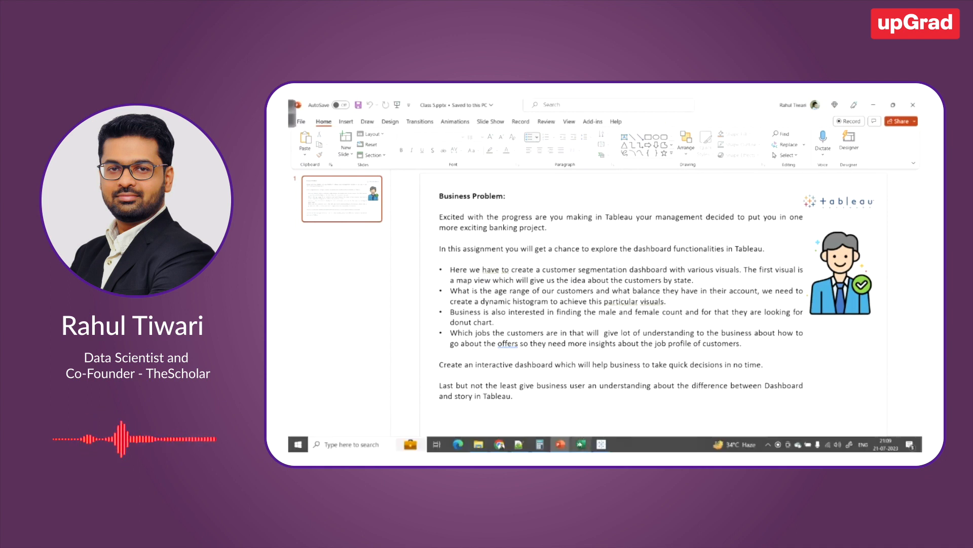
Switch to the Bank Customers workbook in Excel and review the entries in the Region column
left_click(581, 443)
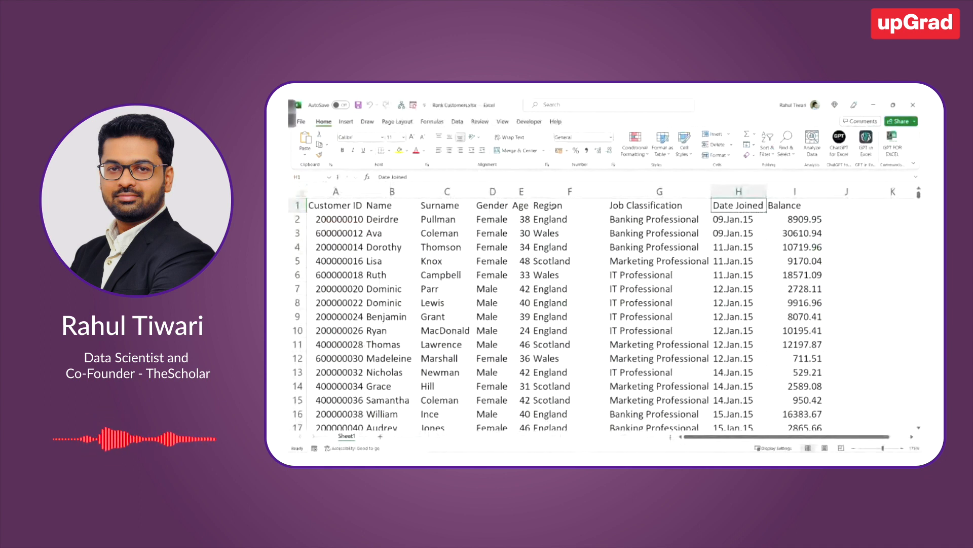
left_click(562, 219)
left_click_drag(561, 219, 557, 287)
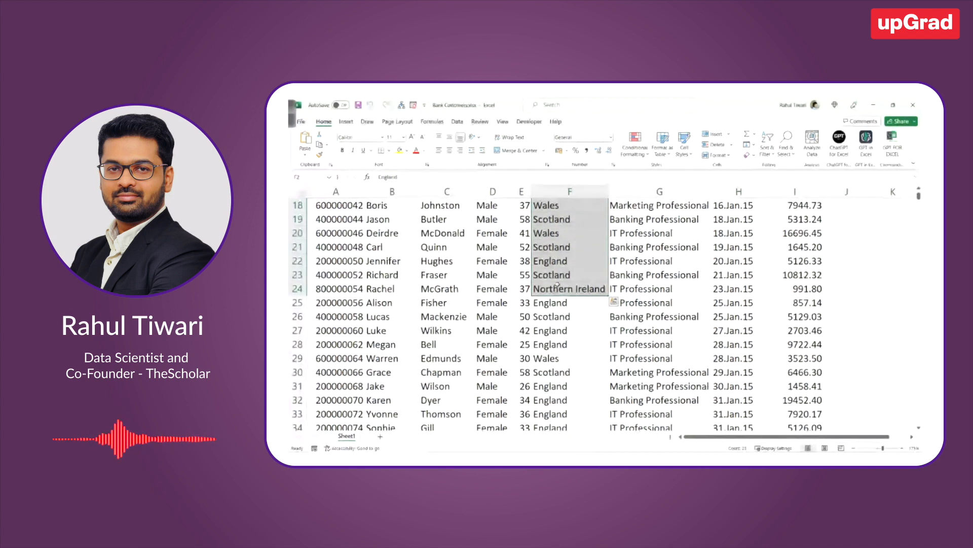
scroll(557, 287, "up", 6)
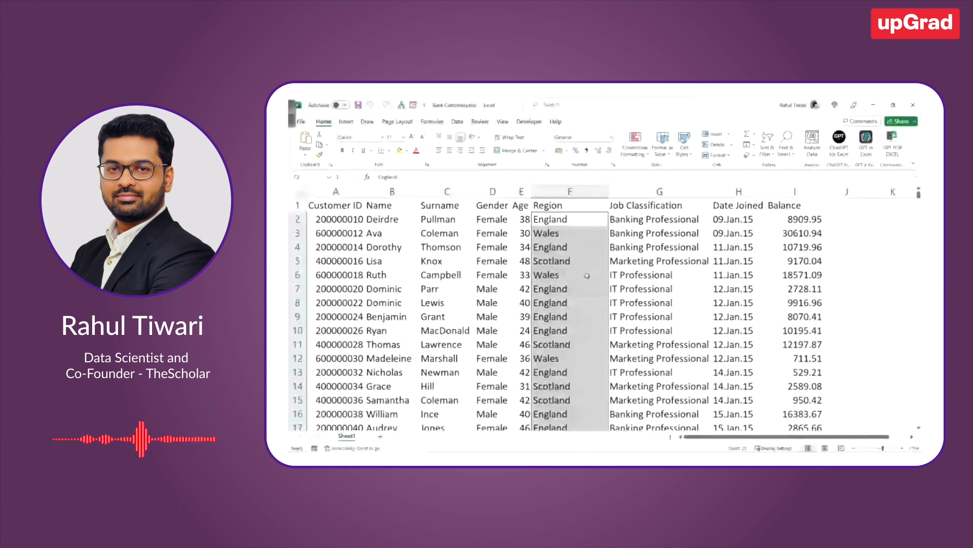
left_click(550, 204)
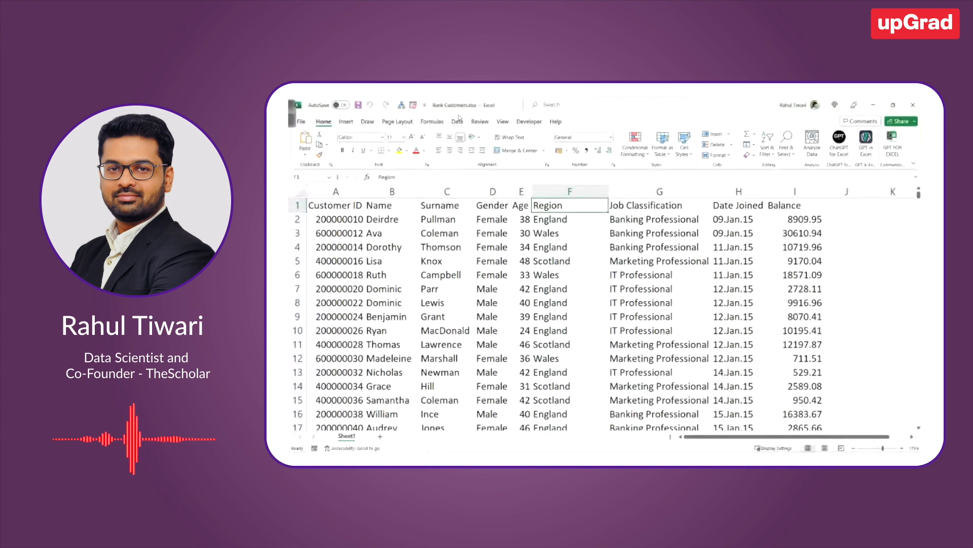
Turn on filtering for the customer table and view the Region column's list of distinct values without applying a filter
left_click(457, 121)
left_click(643, 141)
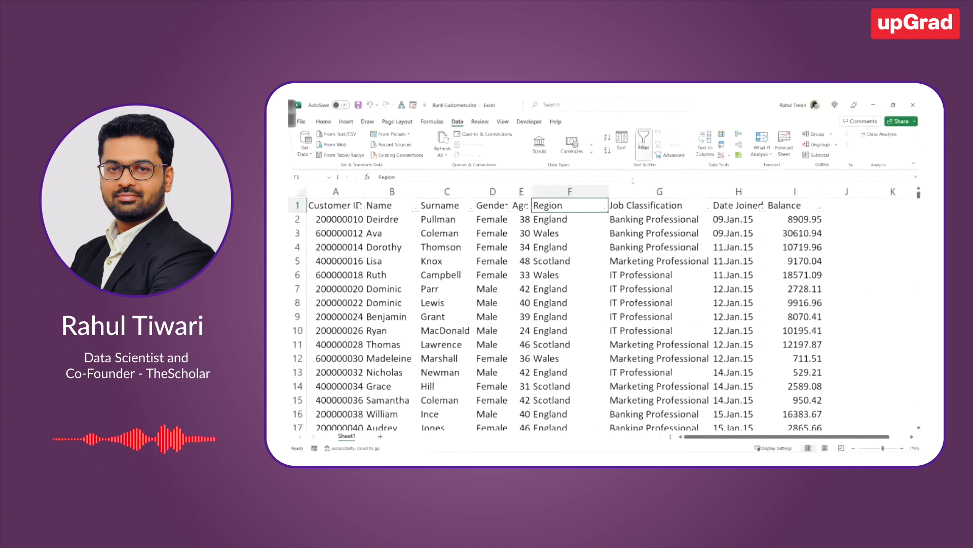
left_click(604, 209)
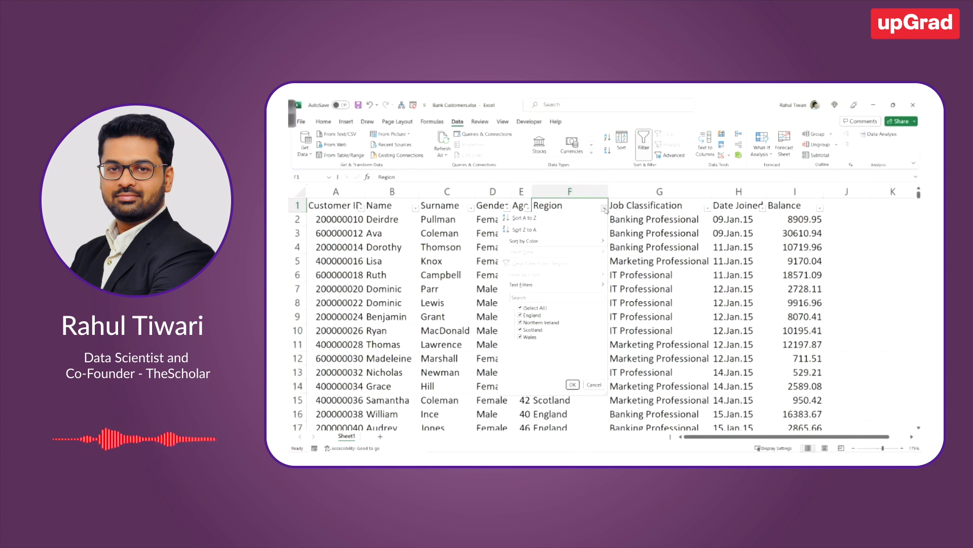
left_click(818, 273)
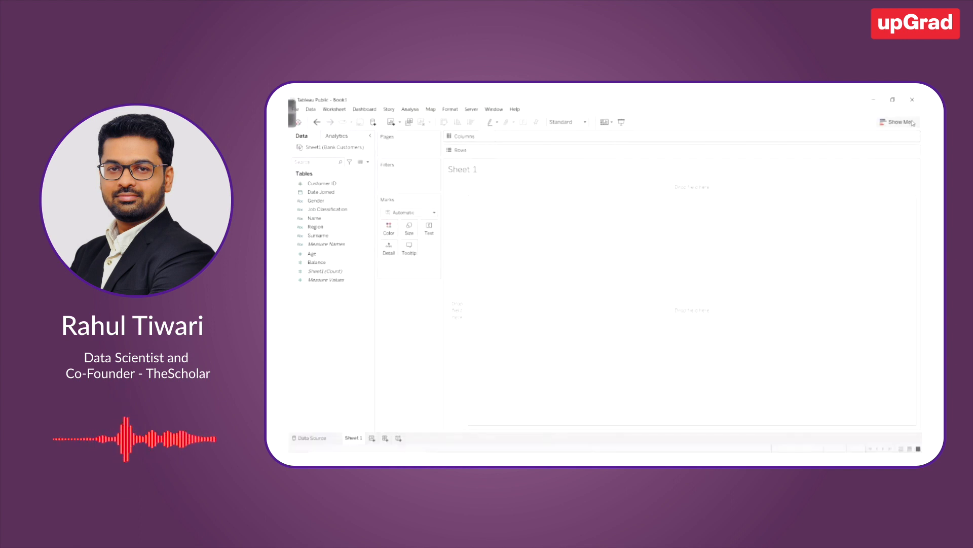
In Tableau's Sheet 1, open Show Me and frame its field requirements box with a rectangle annotation
left_click(912, 123)
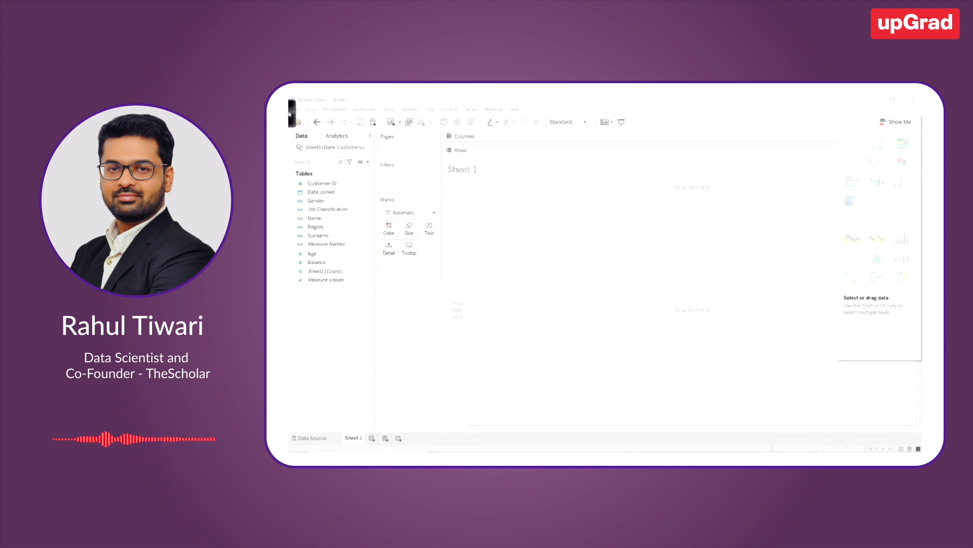
left_click(291, 117)
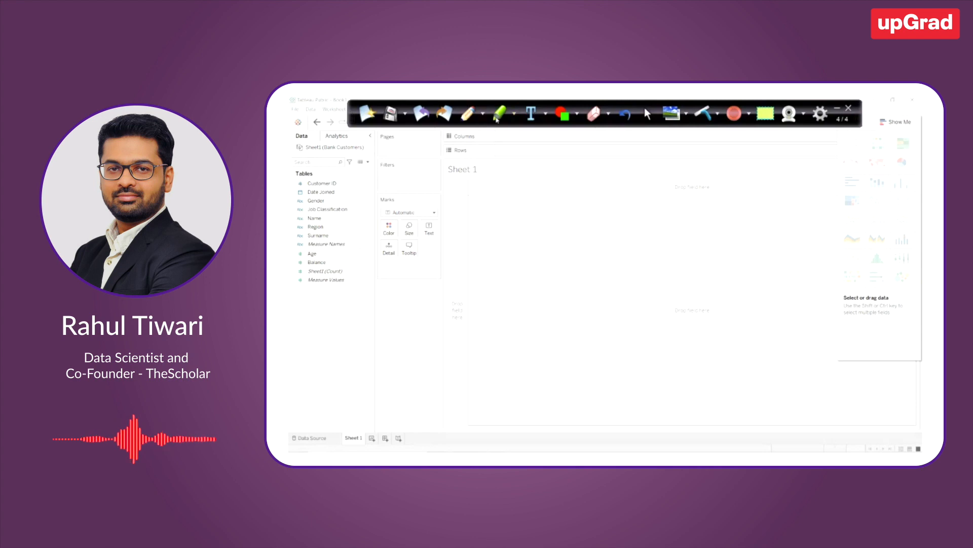
left_click(577, 115)
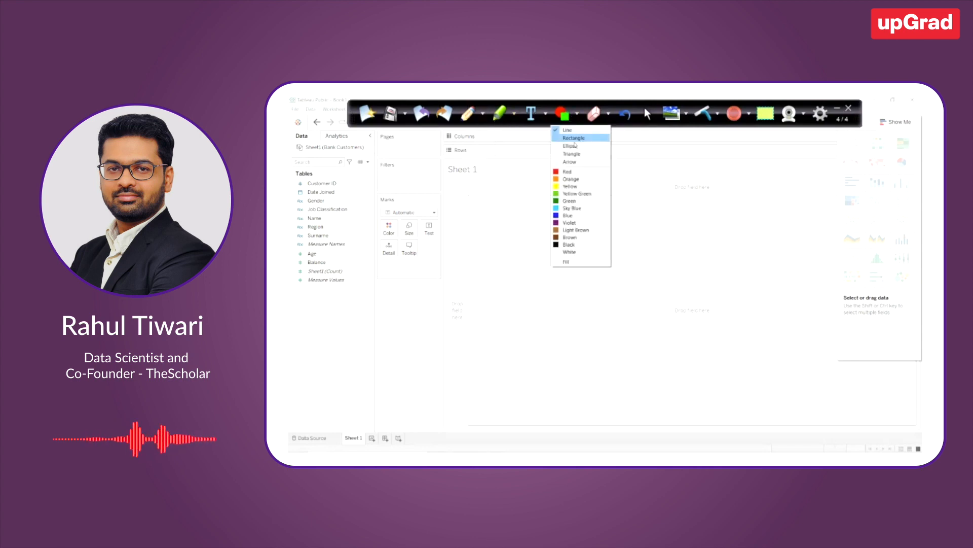
left_click(578, 134)
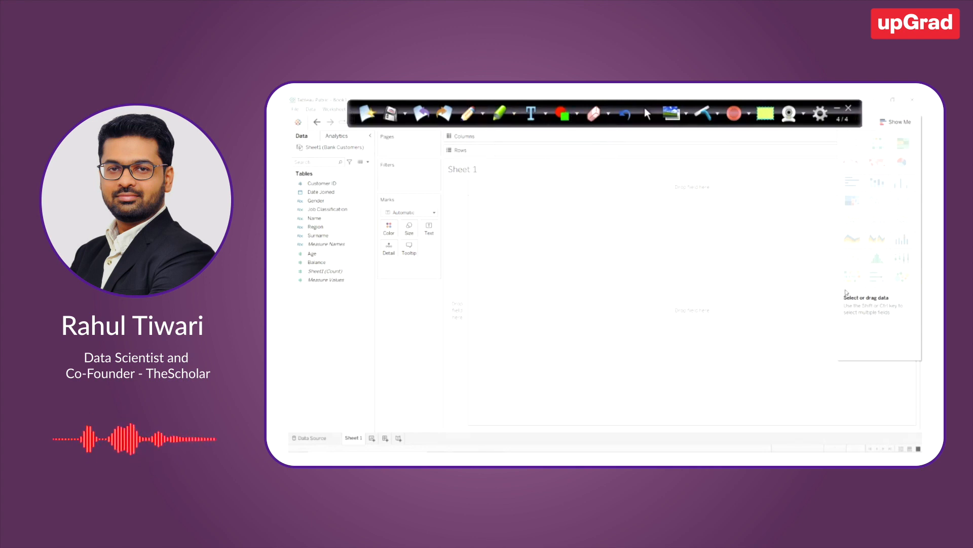
left_click_drag(838, 290, 921, 361)
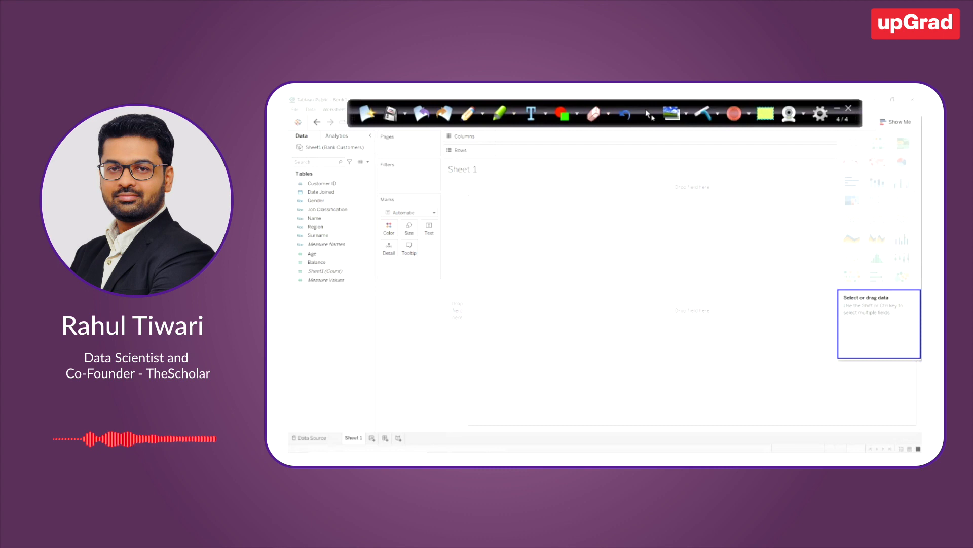
left_click(648, 114)
mouse_move(854, 171)
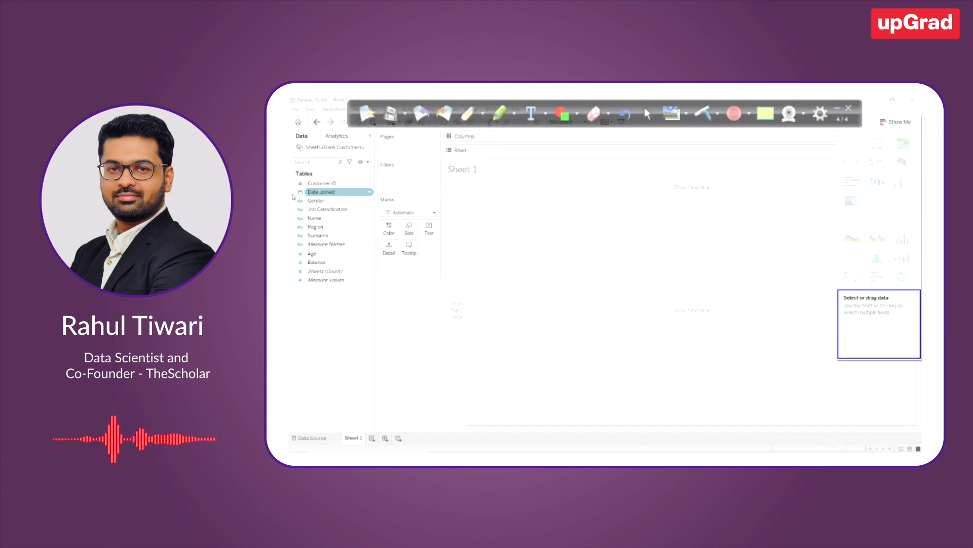
Assign the State/Province geographic role to the Region field
left_click(301, 227)
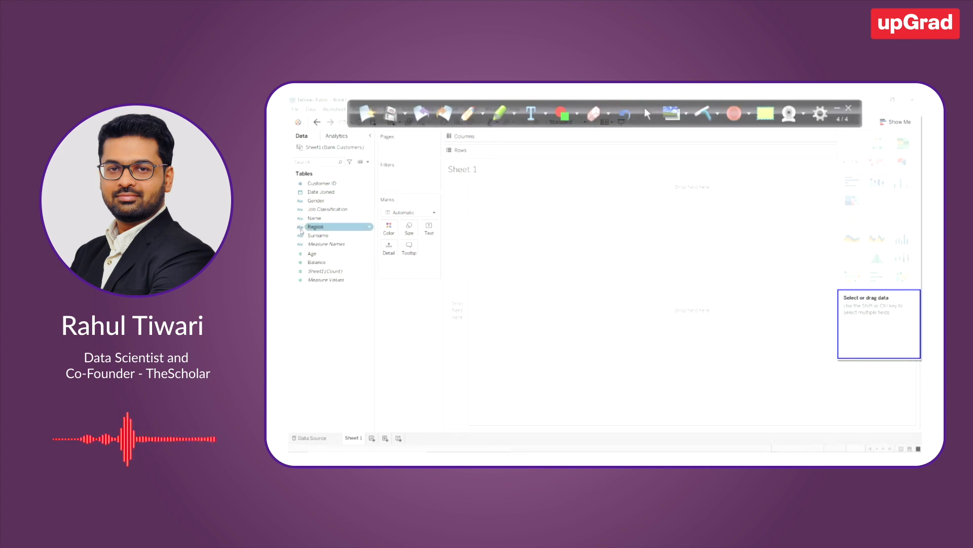
left_click(301, 227)
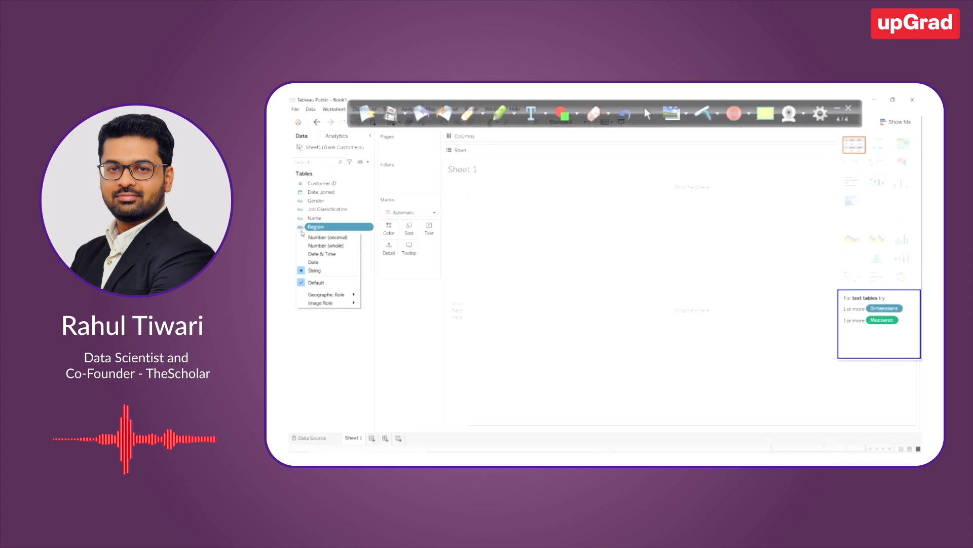
mouse_move(327, 295)
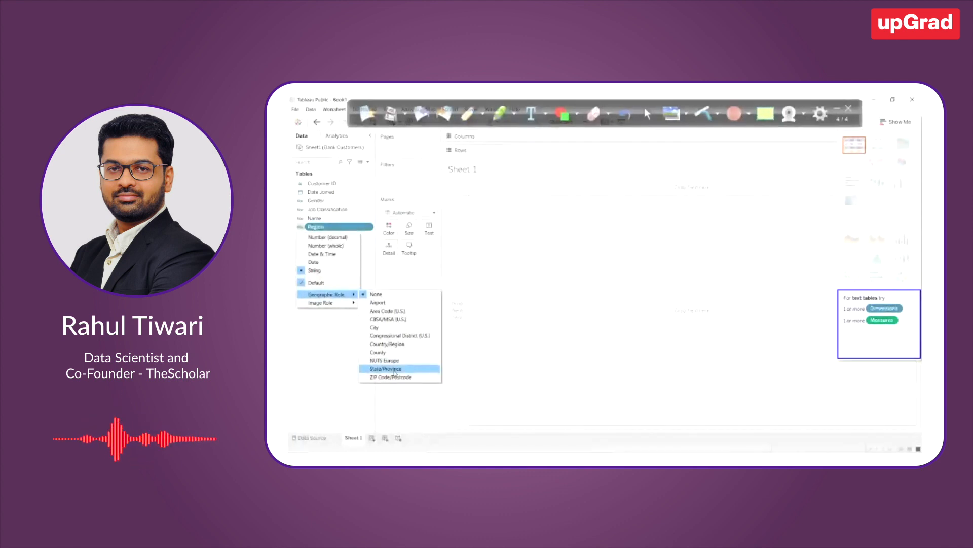
left_click(394, 368)
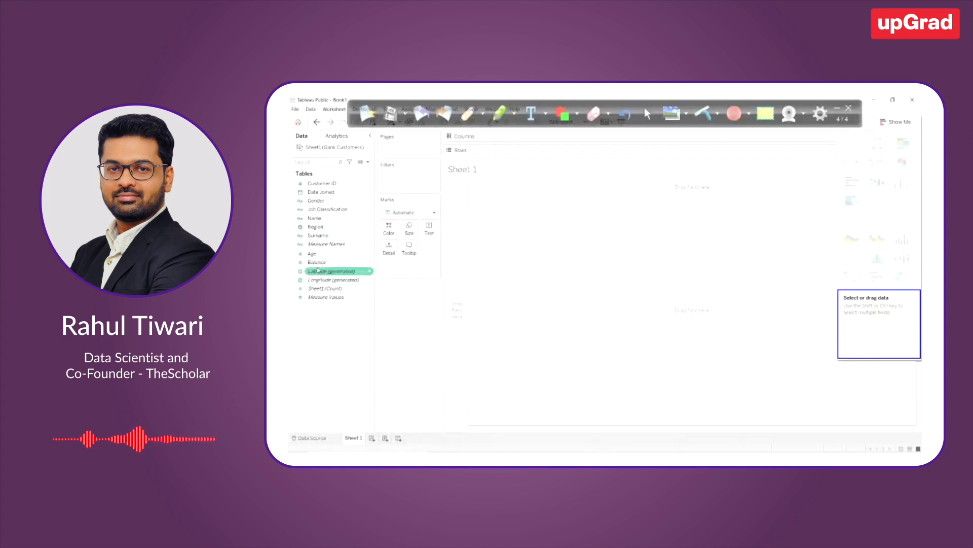
mouse_move(328, 285)
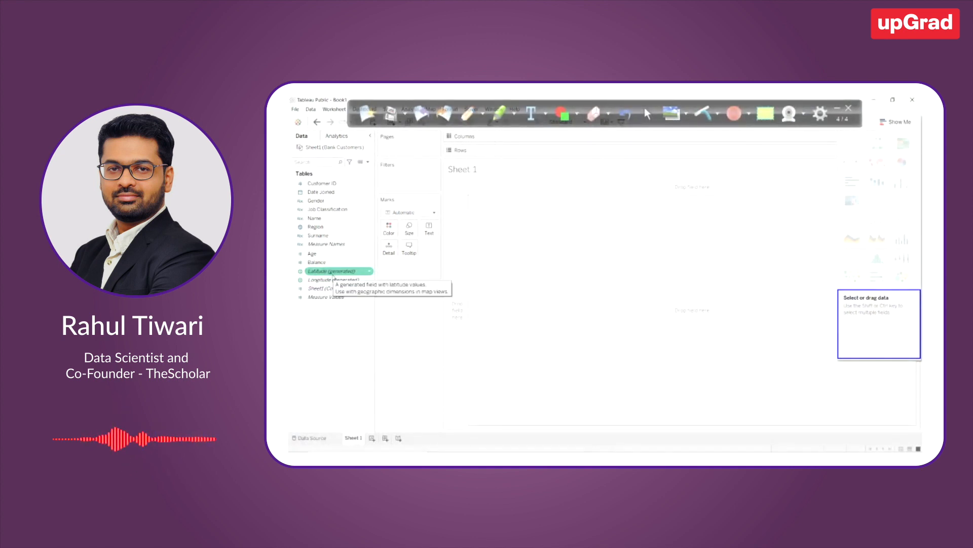
Place the Region field on the Sheet 1 canvas to build a map from the generated longitude and latitude
left_click(299, 229)
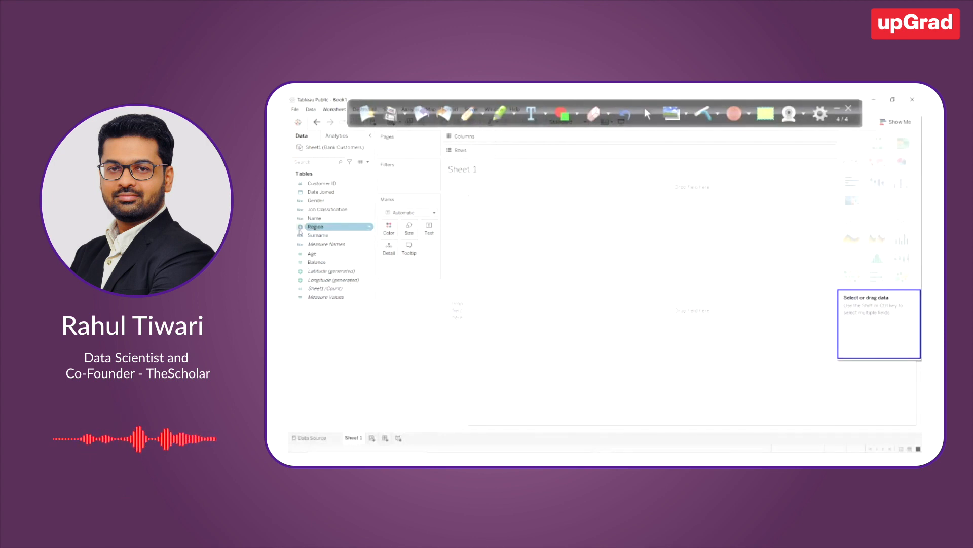
left_click(320, 272)
left_click(322, 279)
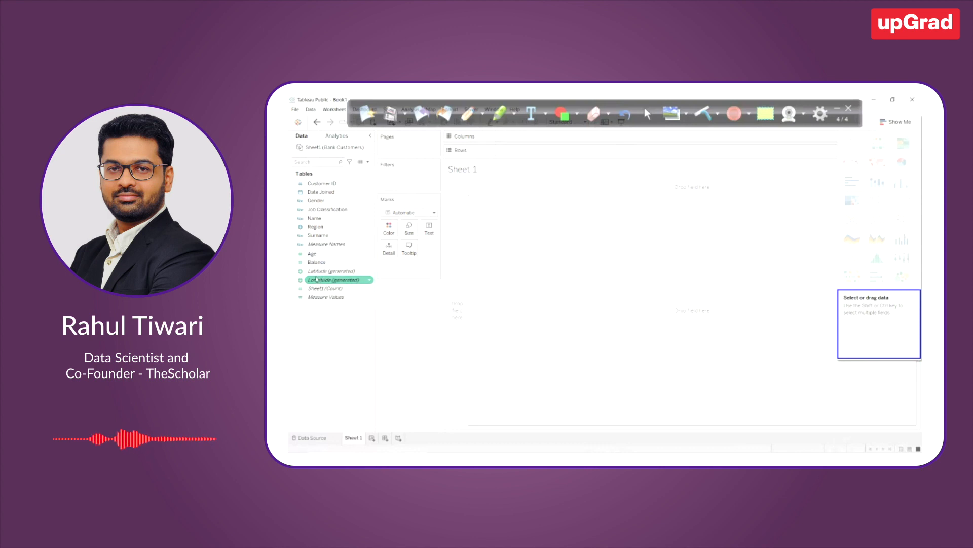
left_click(317, 272)
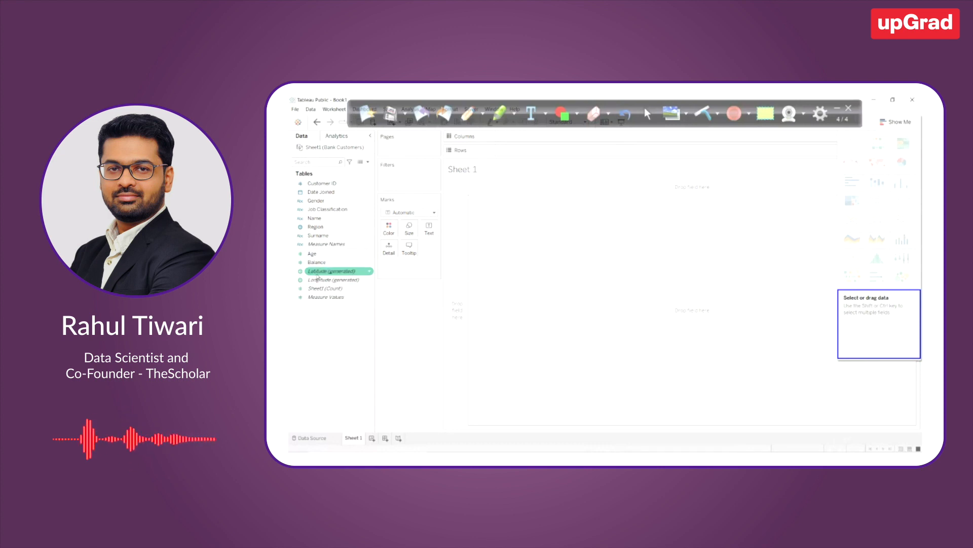
left_click(316, 227)
left_click_drag(315, 227, 593, 279)
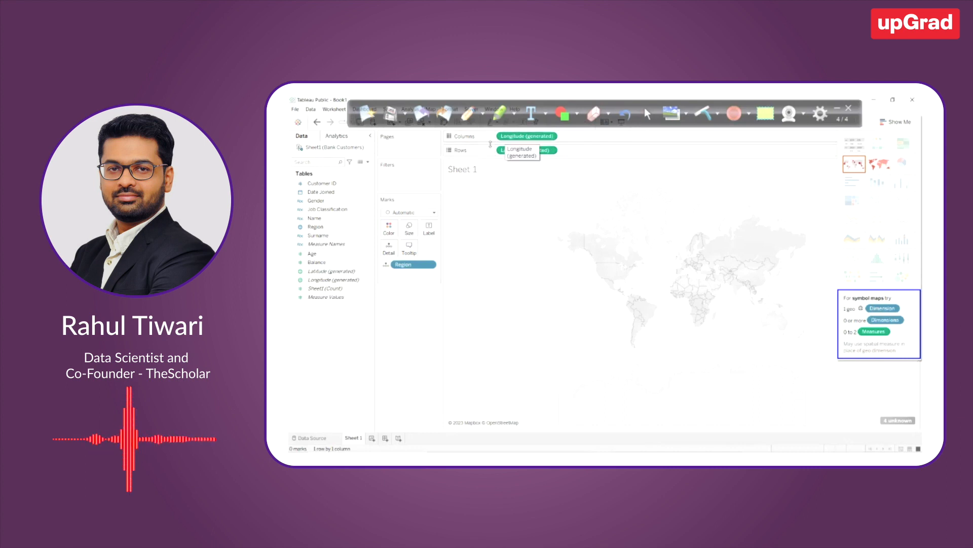
Collapse the annotation toolbar, then try swapping the map's longitude and latitude between columns and rows and swap them back
left_click(838, 108)
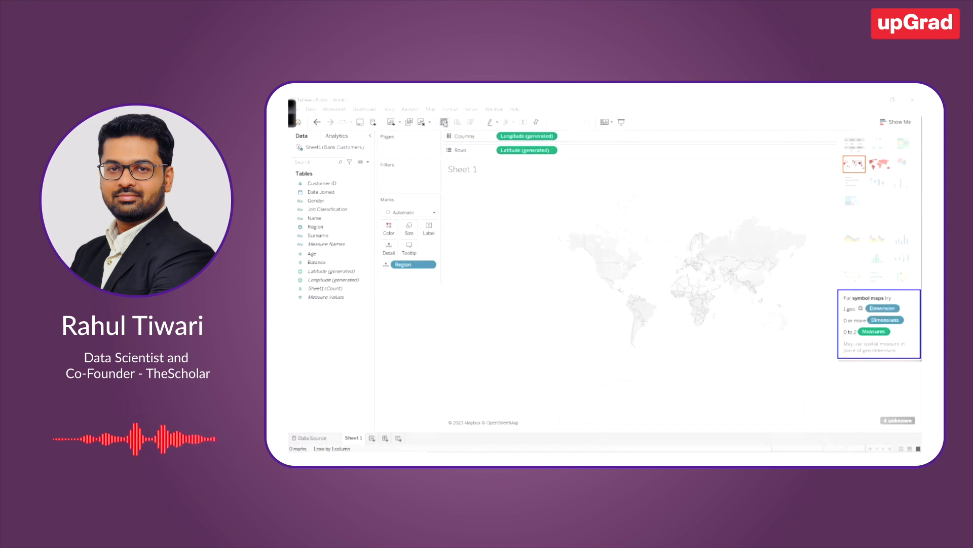
left_click(444, 122)
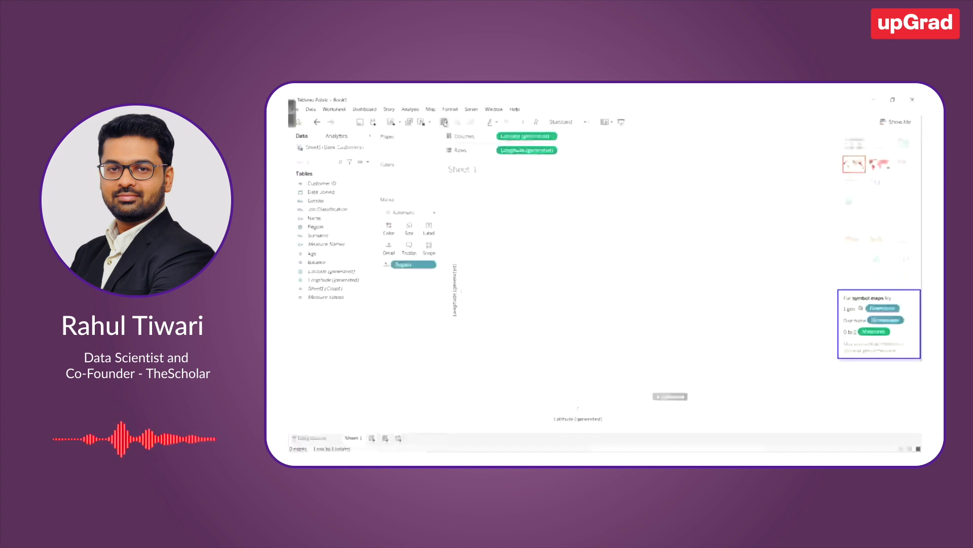
left_click(444, 122)
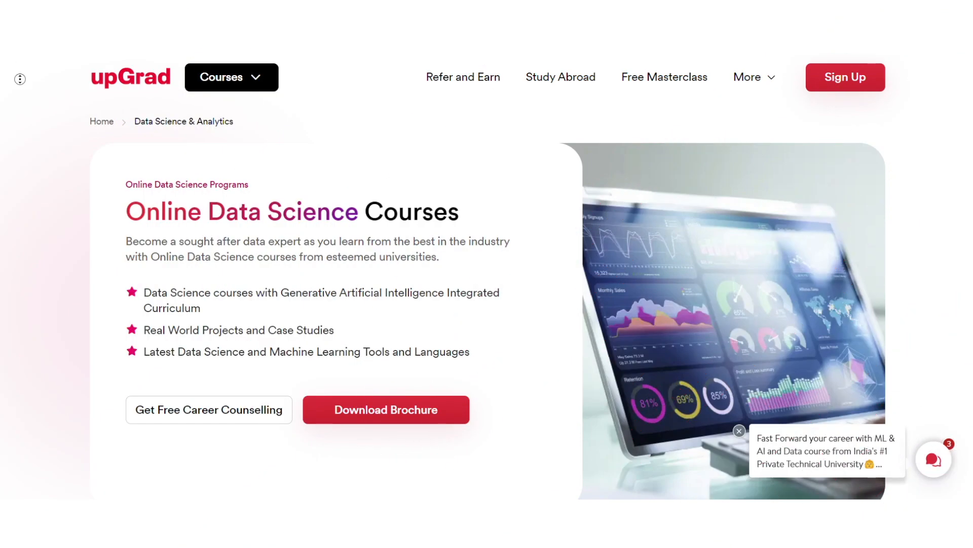
scroll(26, 93, "down", 1)
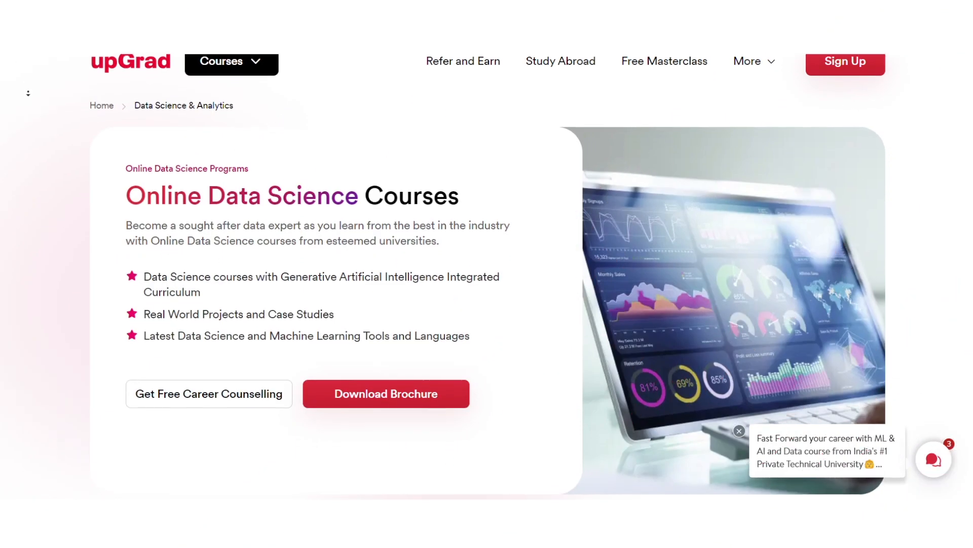
scroll(29, 93, "down", 3)
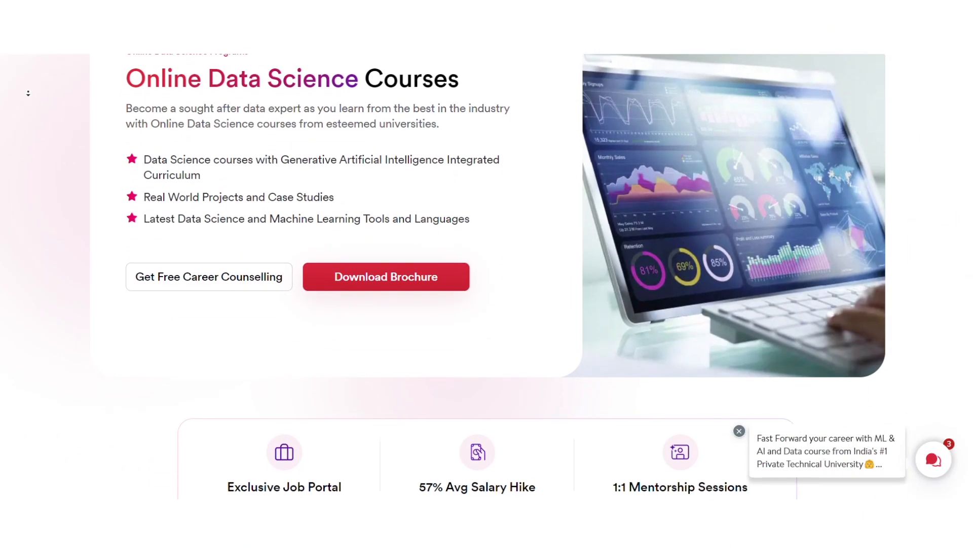
scroll(28, 94, "down", 3)
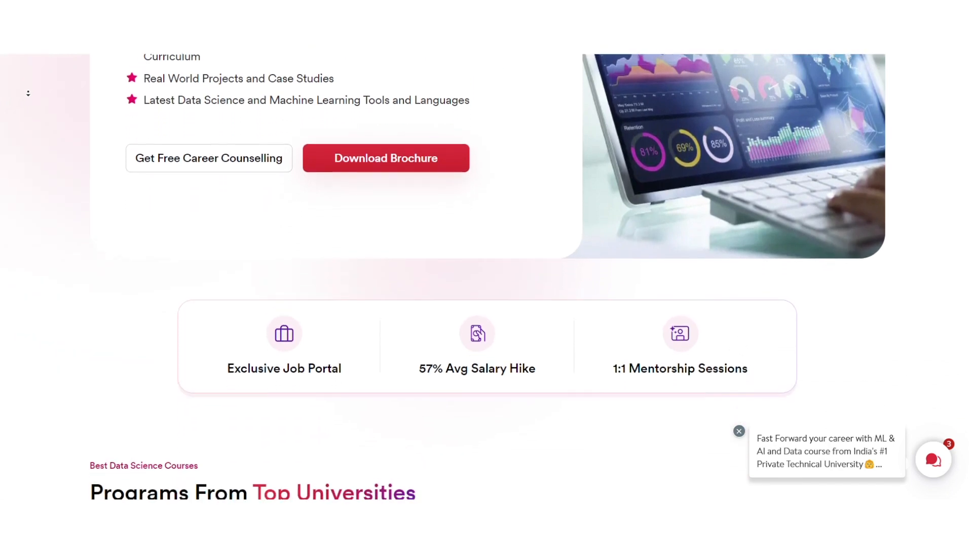
scroll(28, 93, "down", 3)
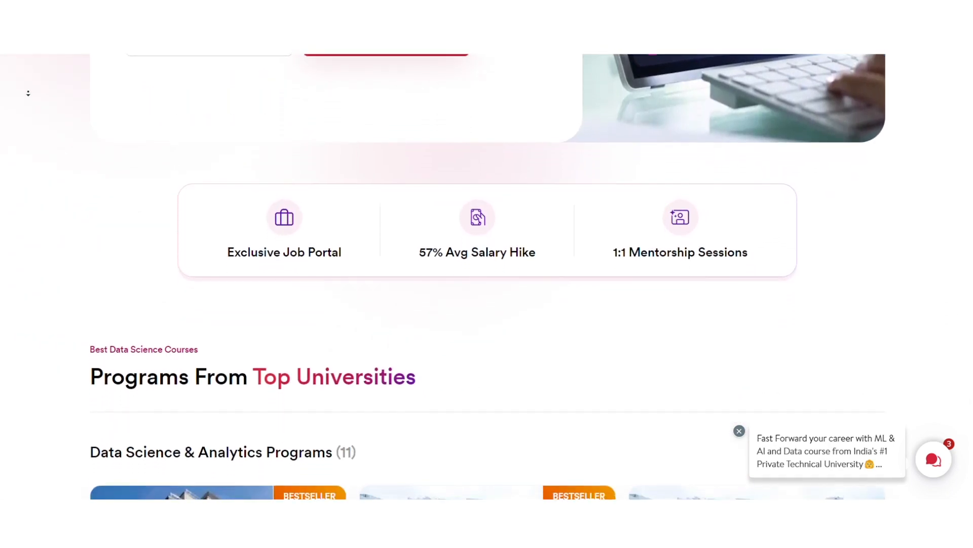
scroll(28, 93, "down", 3)
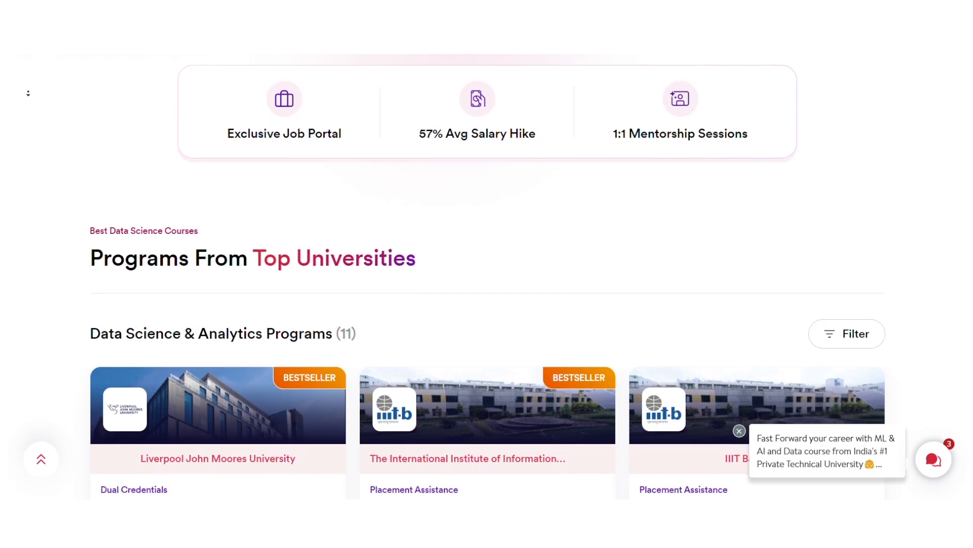
scroll(28, 96, "down", 3)
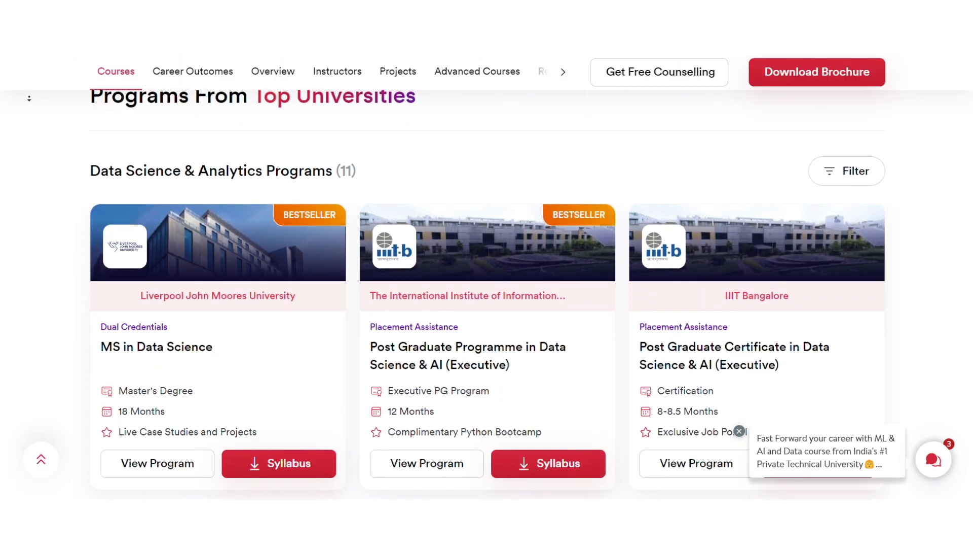
scroll(32, 103, "down", 5)
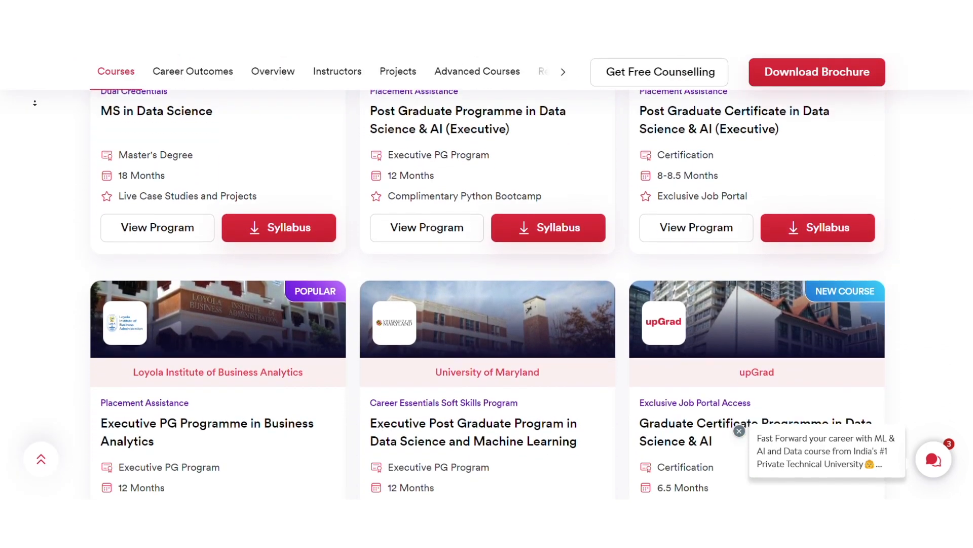
scroll(35, 102, "down", 5)
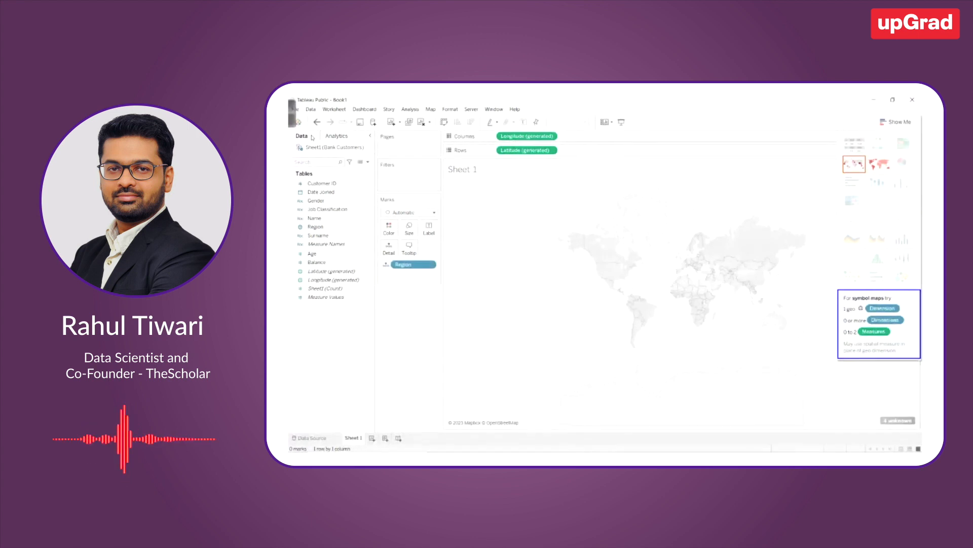
Circle the United Kingdom on the world map and mark points inside the circle with the annotation pen
left_click(294, 113)
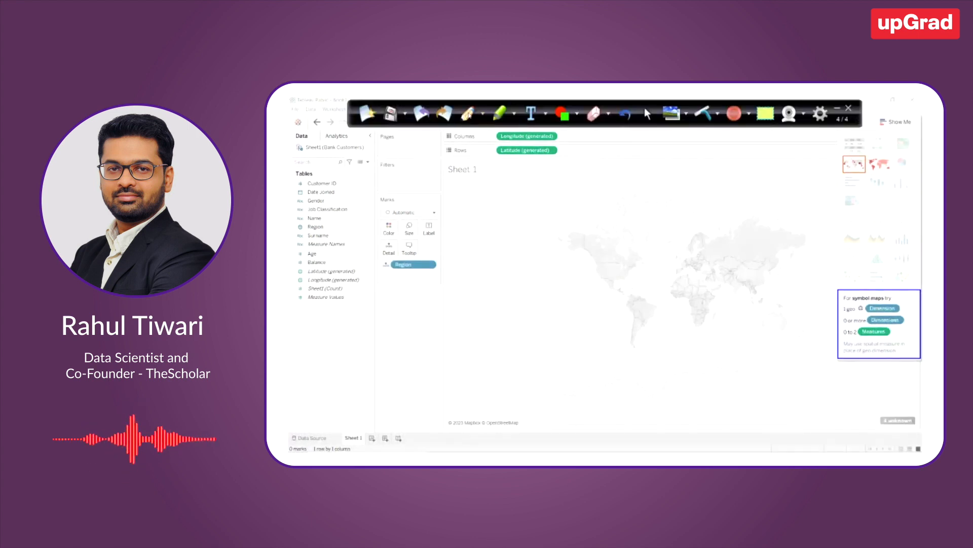
mouse_move(682, 248)
left_mouse_down()
mouse_move(681, 265)
mouse_move(671, 258)
mouse_move(682, 248)
mouse_move(684, 261)
left_mouse_up()
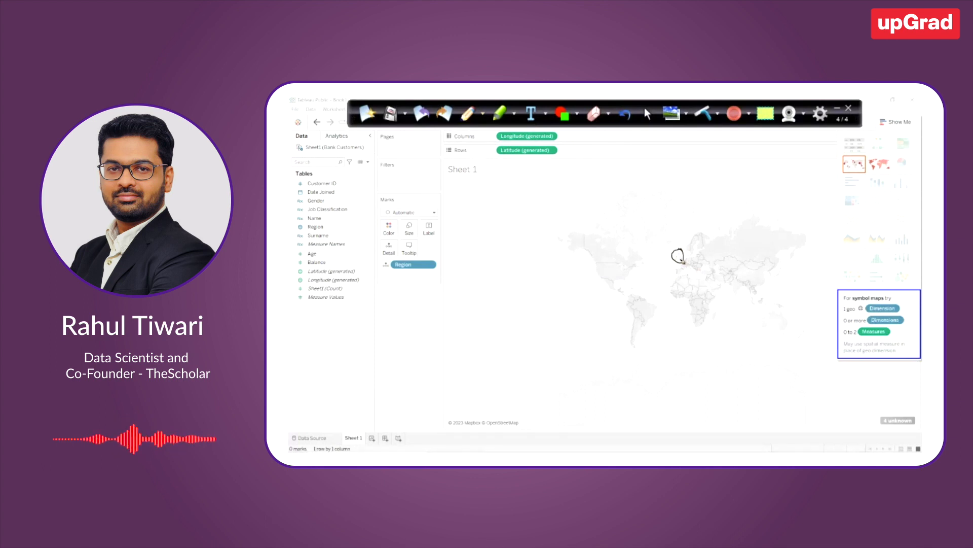
left_click(679, 256)
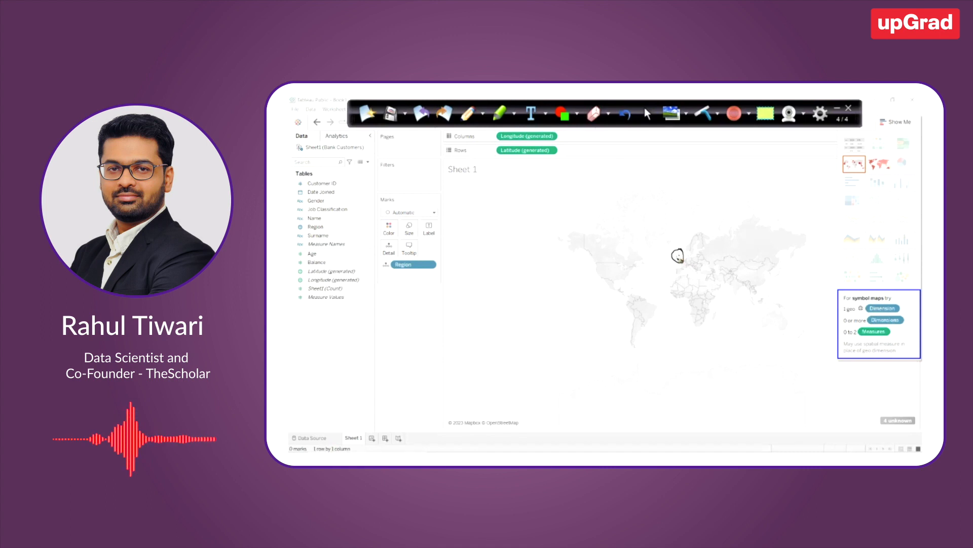
left_click(676, 258)
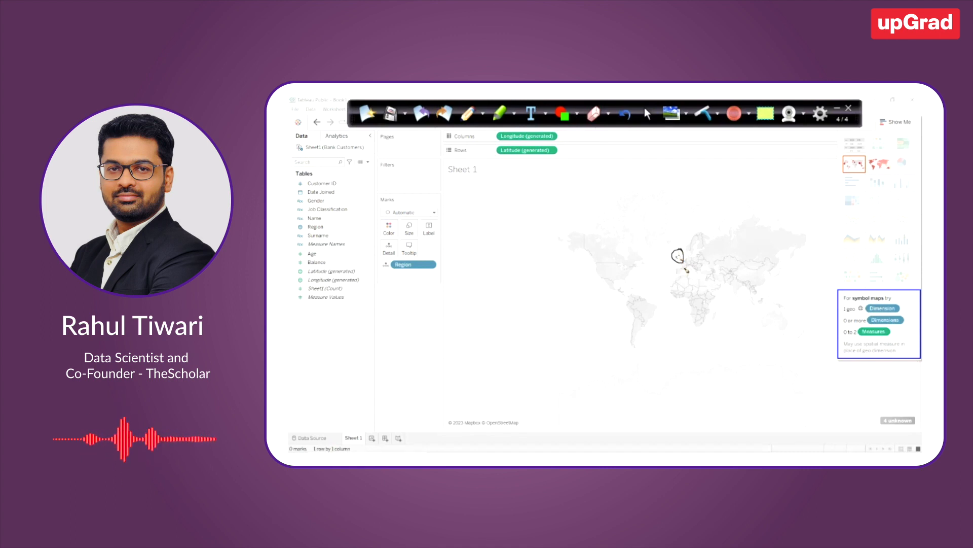
Replace the map annotations with a circle around the unknown-locations indicator, and clear that circle too
left_click(368, 113)
mouse_move(907, 413)
left_mouse_down()
mouse_move(885, 413)
mouse_move(910, 411)
left_mouse_up()
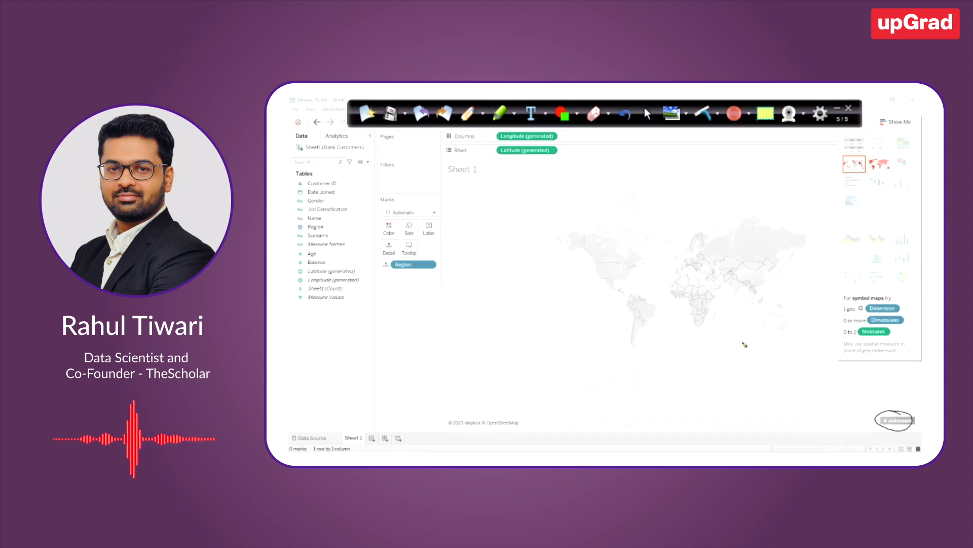
left_click(362, 115)
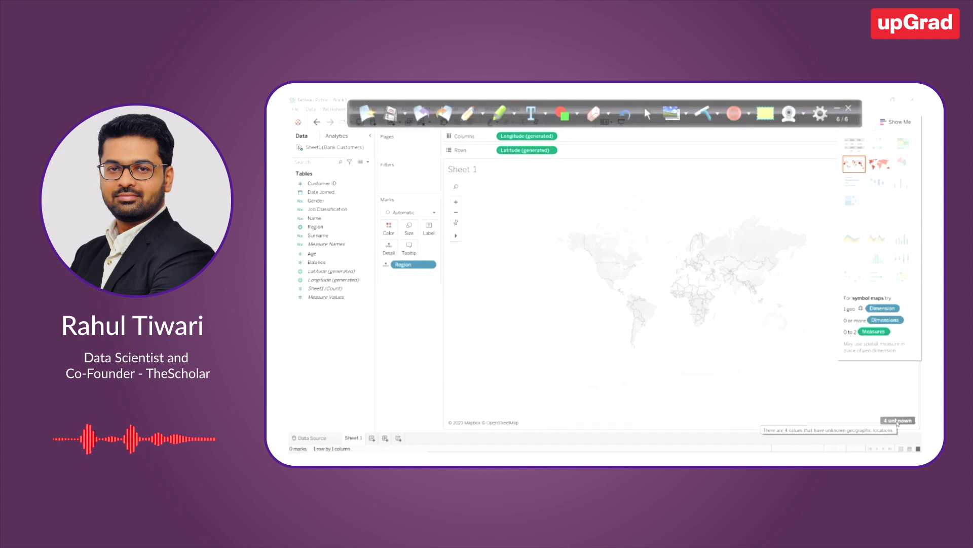
Correct the unknown Region locations by fixing their country to United Kingdom
left_click(898, 421)
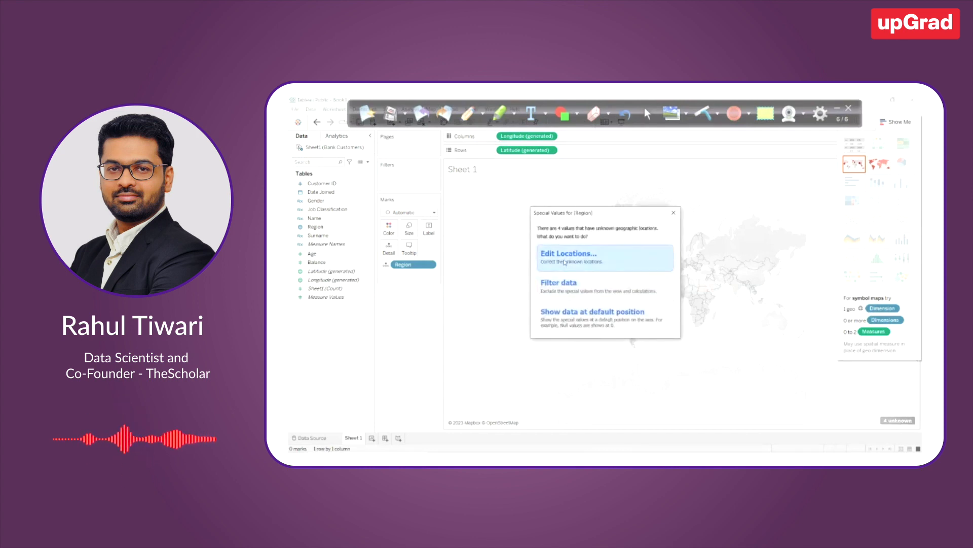
left_click(564, 261)
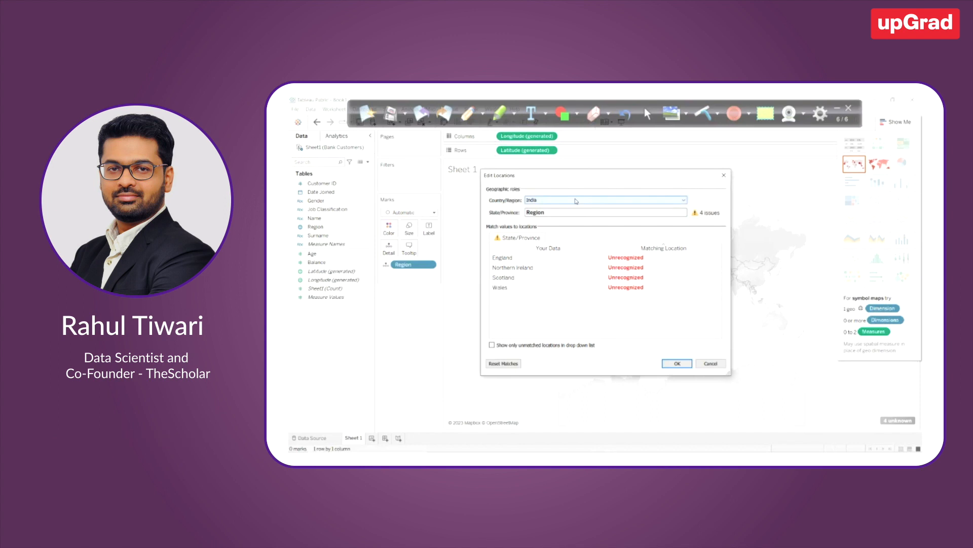
left_click(577, 201)
left_click(579, 225)
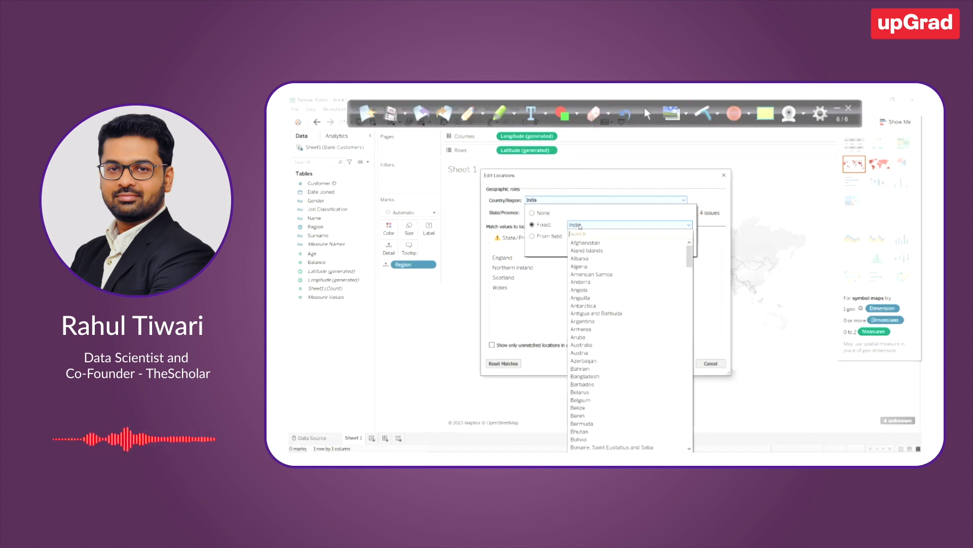
type("uni")
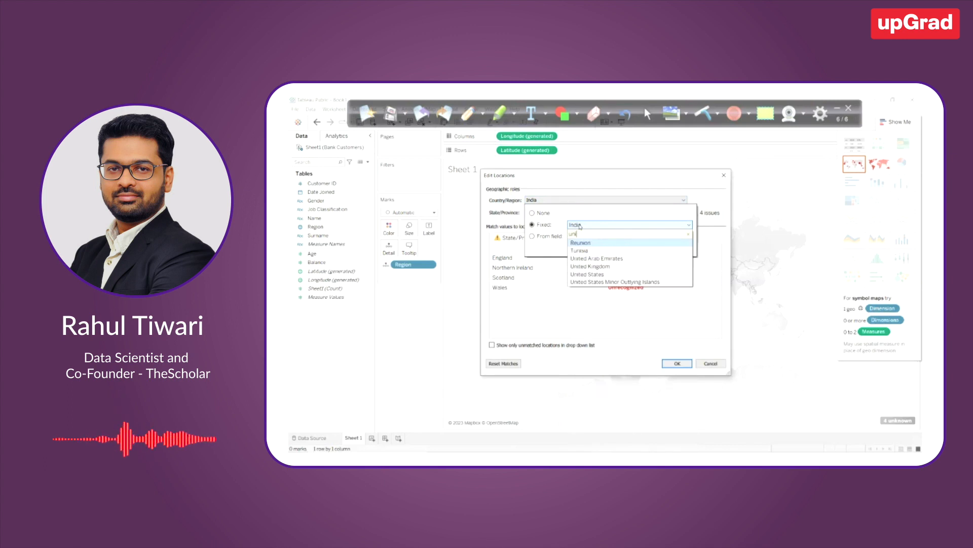
left_click(594, 266)
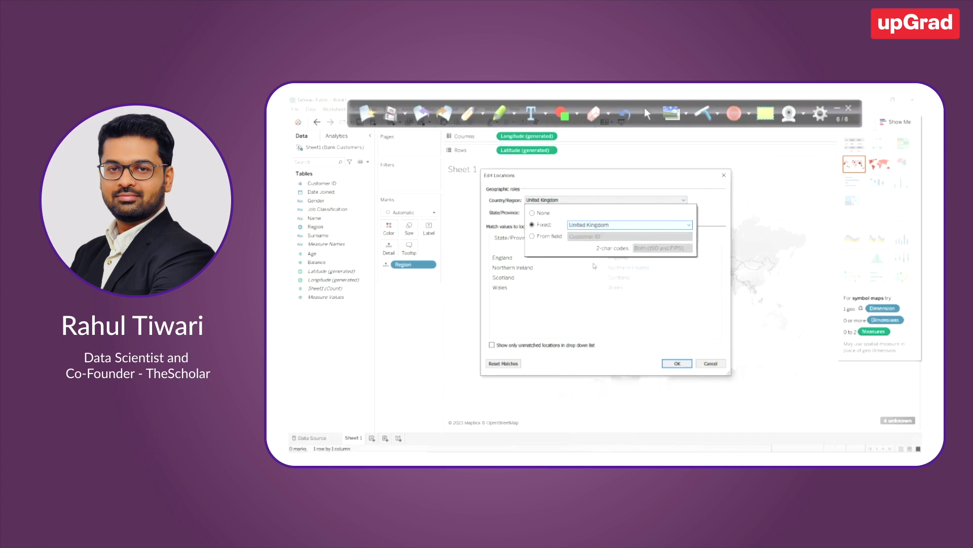
left_click(594, 266)
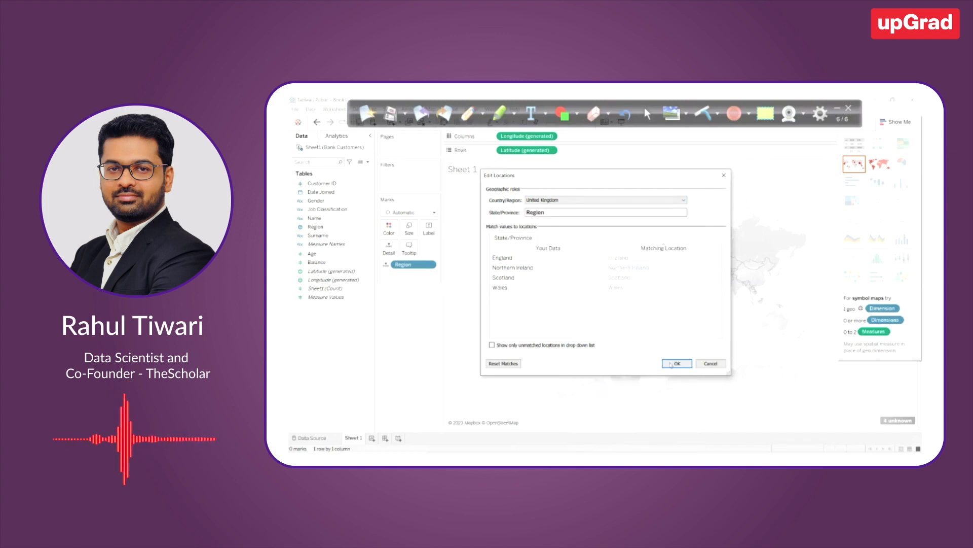
left_click(678, 364)
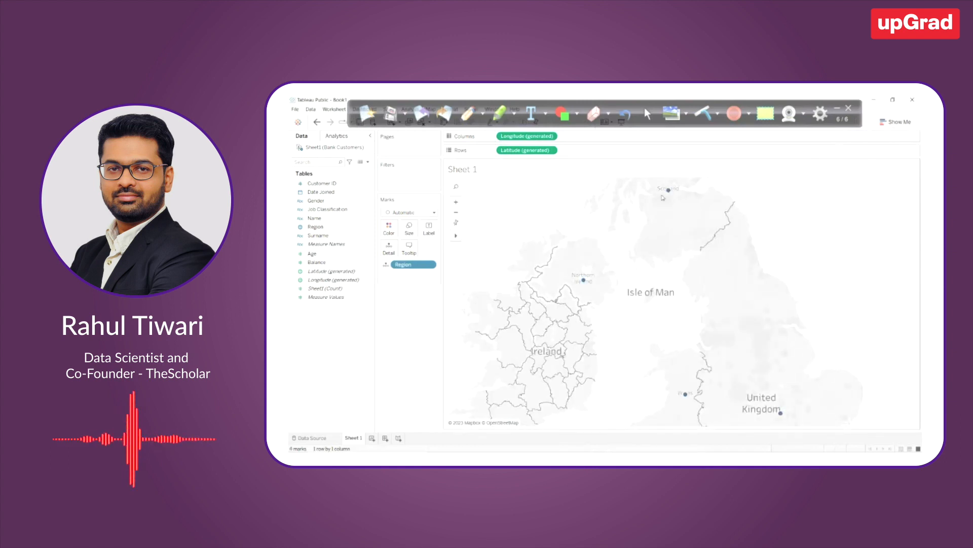
mouse_move(779, 415)
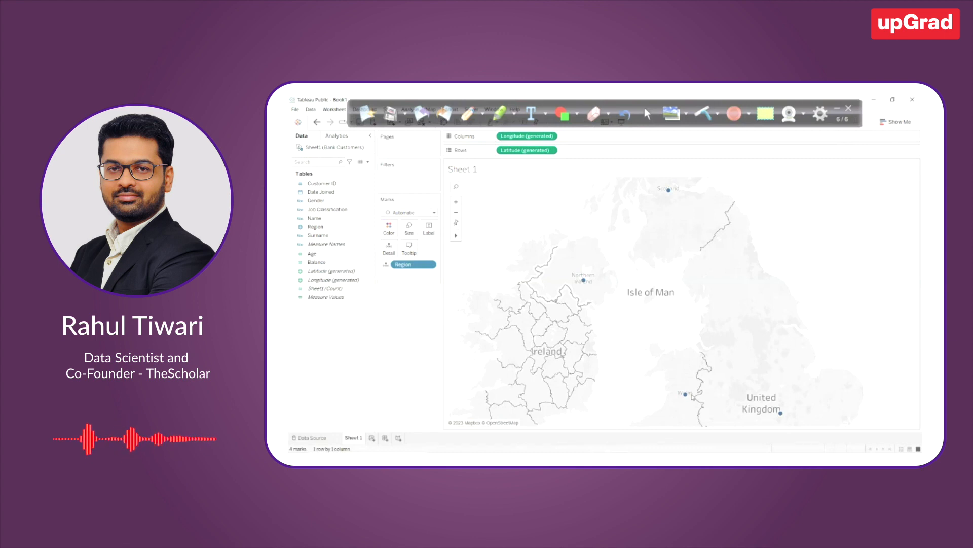
mouse_move(692, 394)
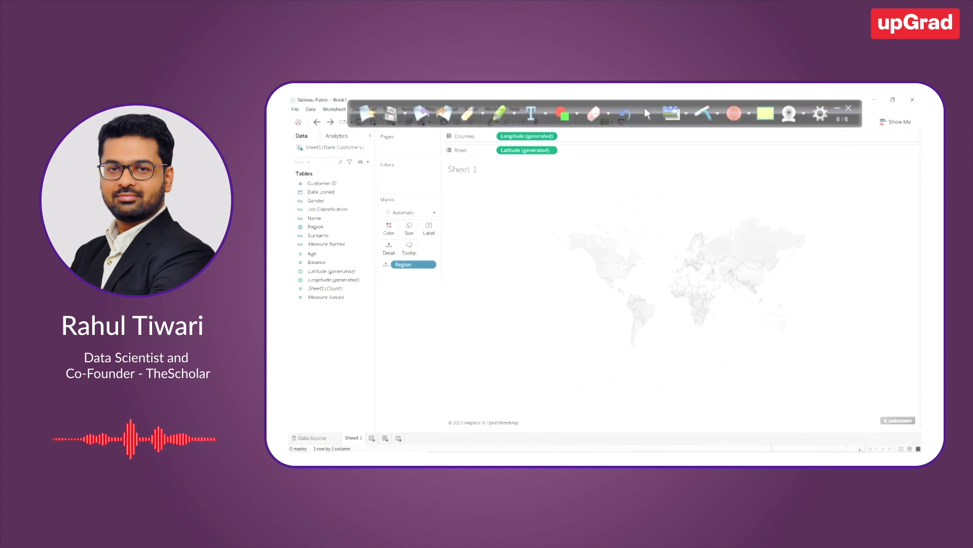
Reopen the location matching for the unknown Region values and bring up the choices for the fixed country
left_click(898, 420)
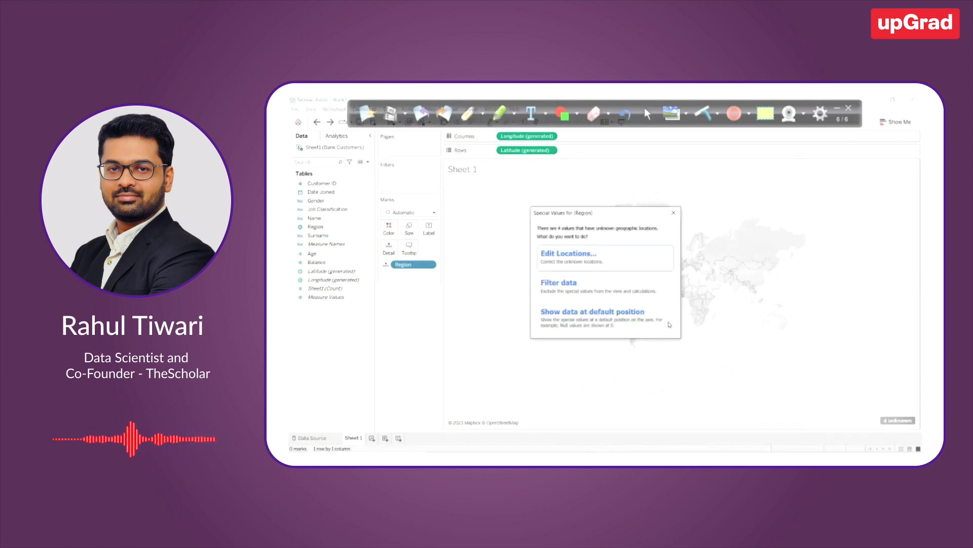
left_click(586, 266)
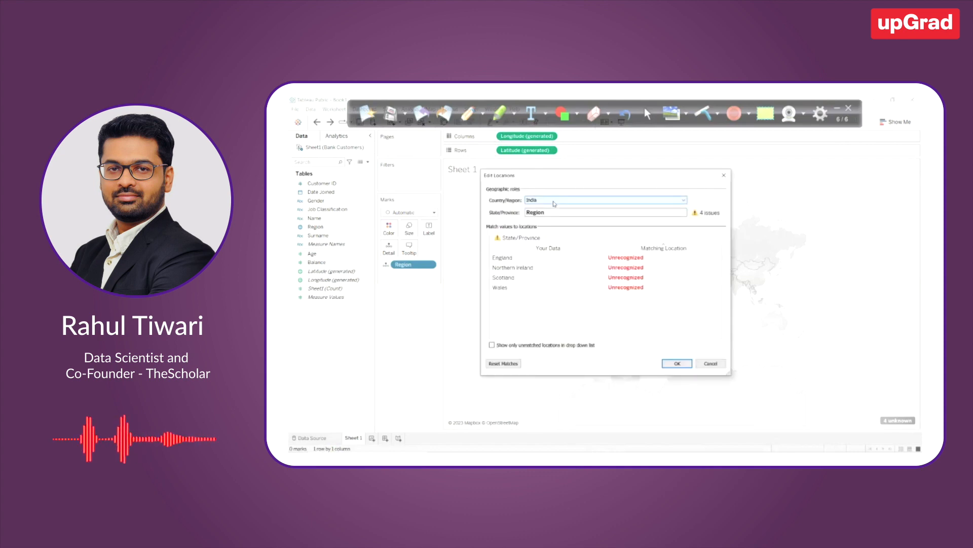
left_click(558, 200)
left_click(582, 227)
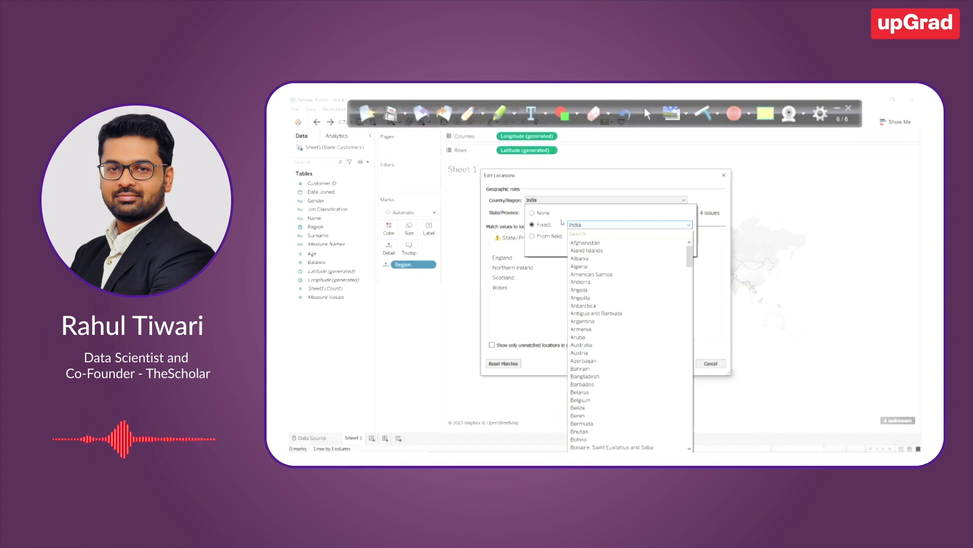
Try taking the country from a field instead of a fixed value, and view the fields available as source
left_click(560, 216)
left_click(540, 237)
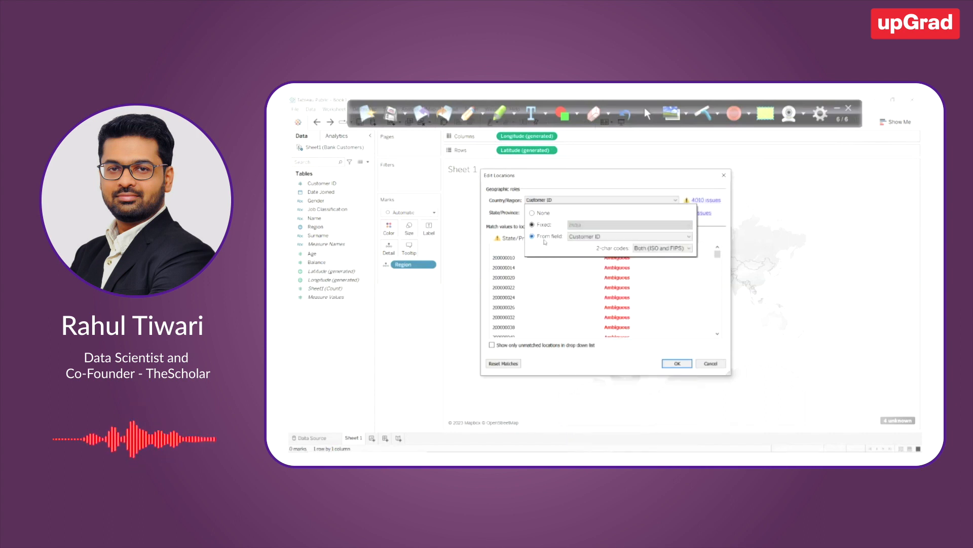
left_click(578, 237)
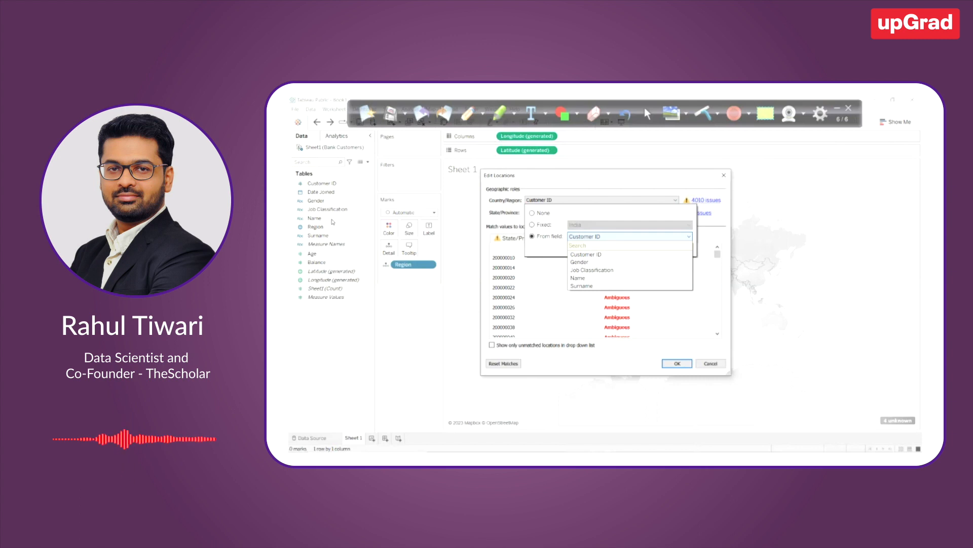
left_click(566, 233)
Switch the country back to a fixed value, set it to United Kingdom, and apply the location matching
left_click(539, 225)
left_click(591, 229)
type("unik")
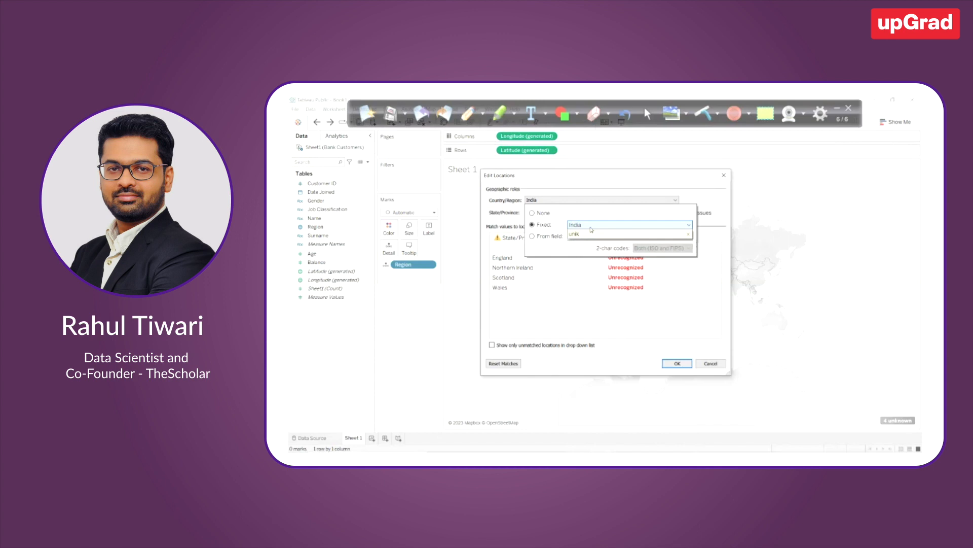
key("BackSpace")
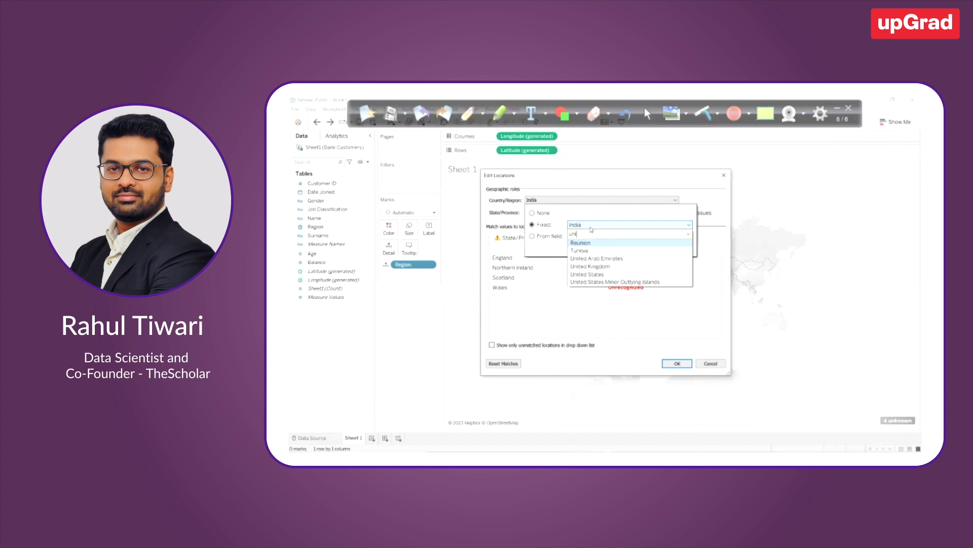
left_click(590, 266)
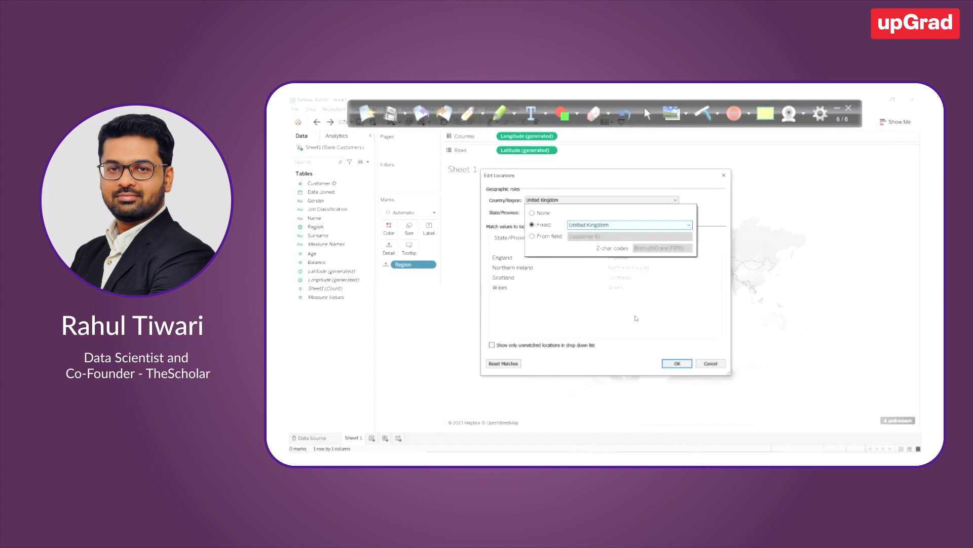
left_click(677, 364)
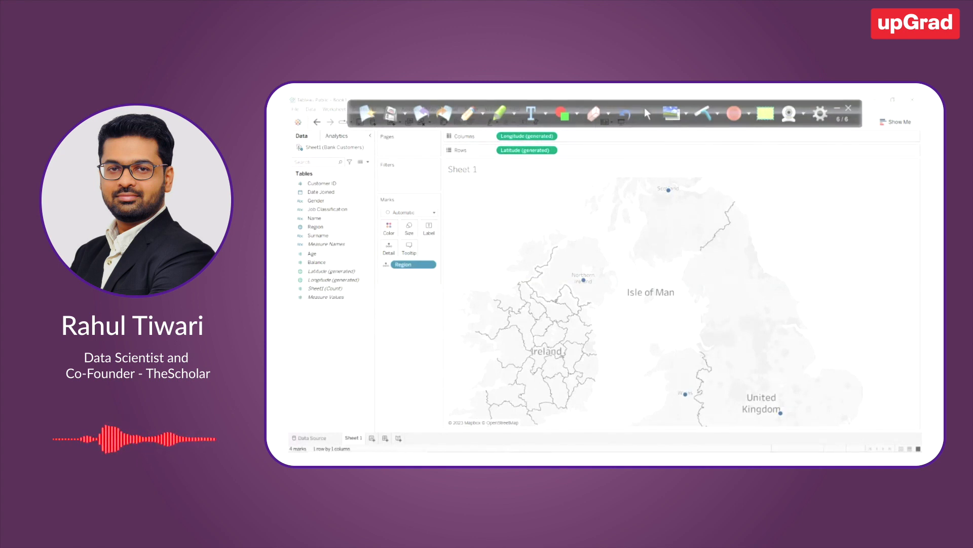
Handwrite the query "Sel State, count(*) from table group by state;" over the map, underline State and count, and clear the annotations
left_click(469, 116)
left_click_drag(464, 193, 591, 200)
left_click_drag(500, 211, 576, 218)
mouse_move(488, 239)
left_mouse_down()
mouse_move(519, 237)
mouse_move(517, 246)
mouse_move(544, 254)
mouse_move(585, 244)
left_mouse_up()
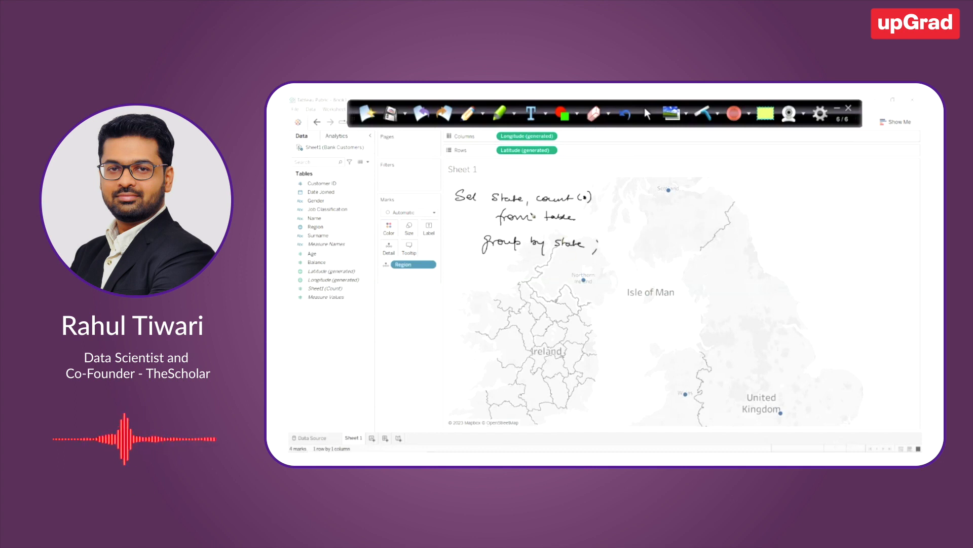
left_click_drag(500, 204, 561, 206)
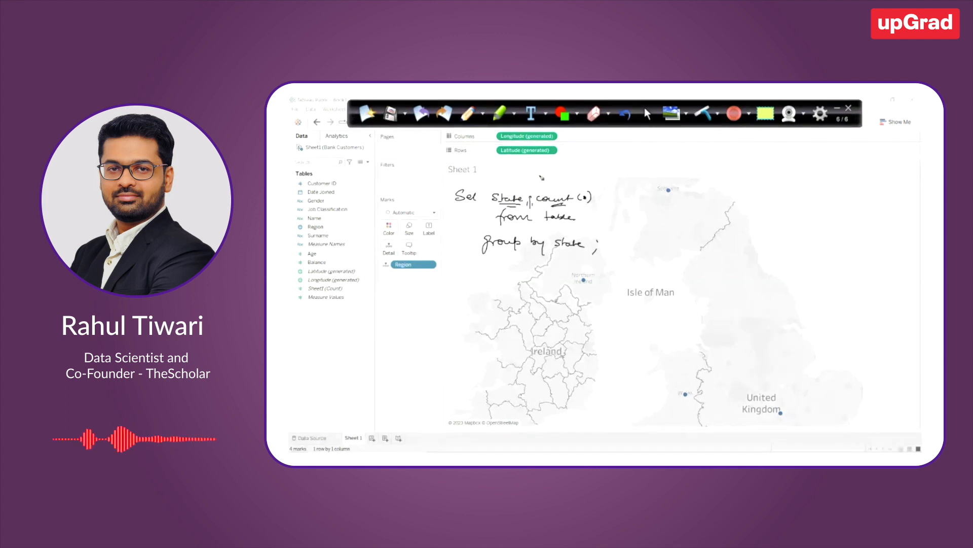
left_click(366, 115)
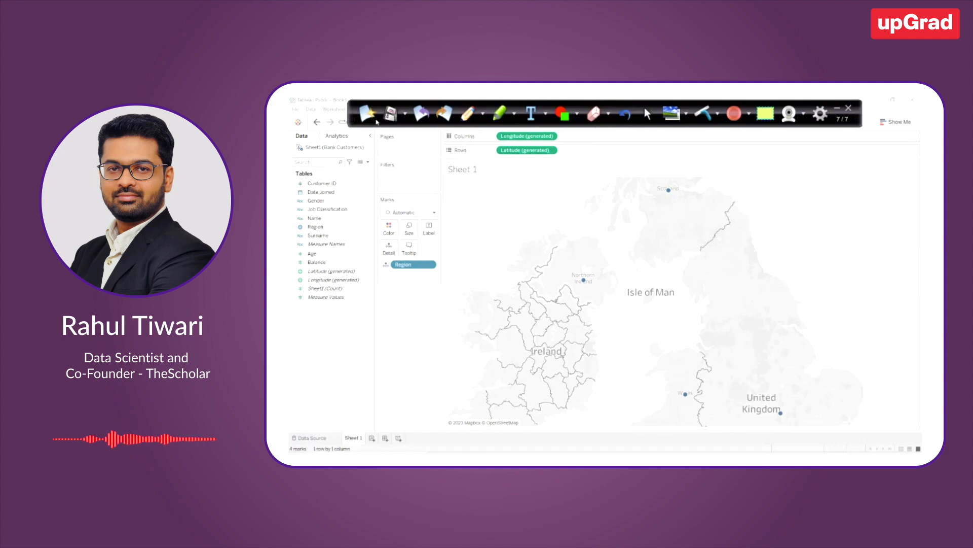
Label each region's point on the map with the Sheet1 (Count) field
left_click(323, 290)
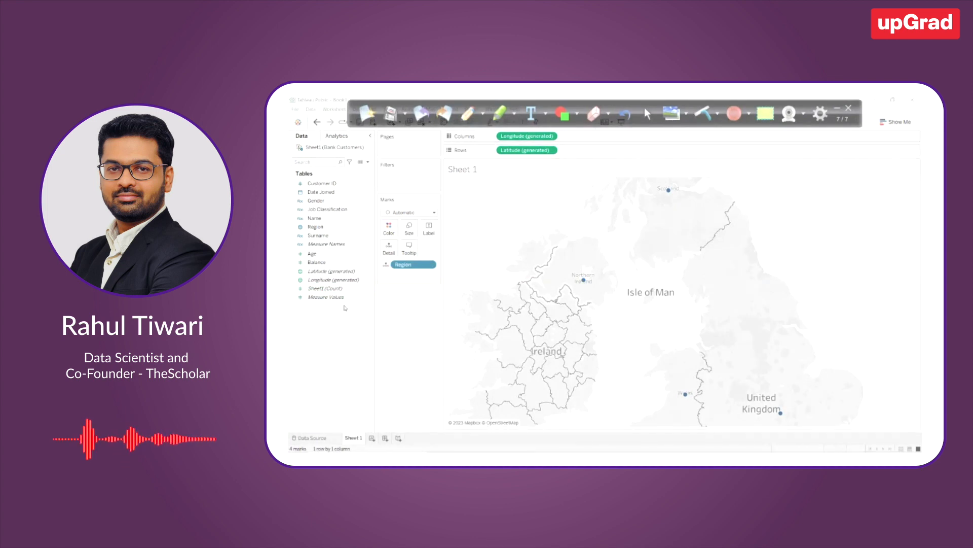
left_click(339, 280)
left_click(339, 288)
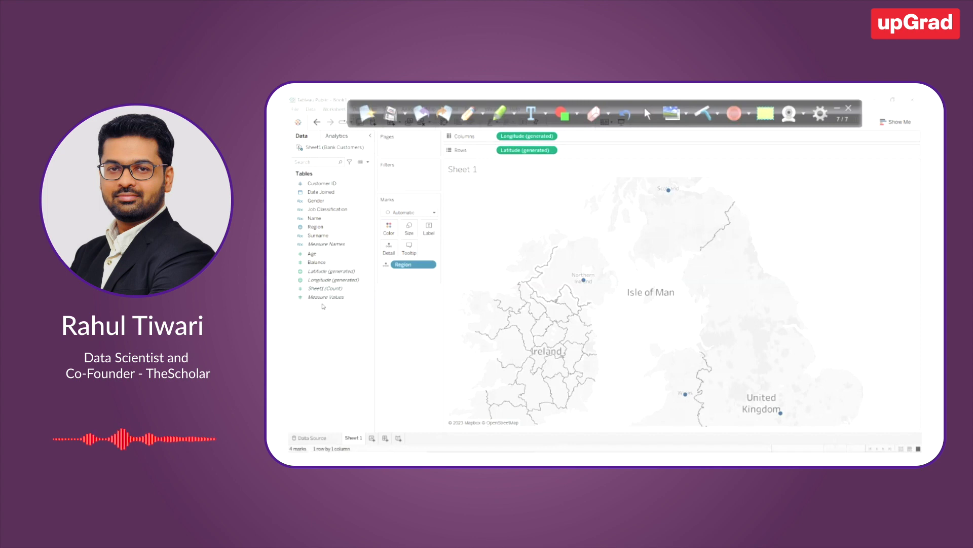
left_click(325, 289)
left_click_drag(325, 290, 432, 229)
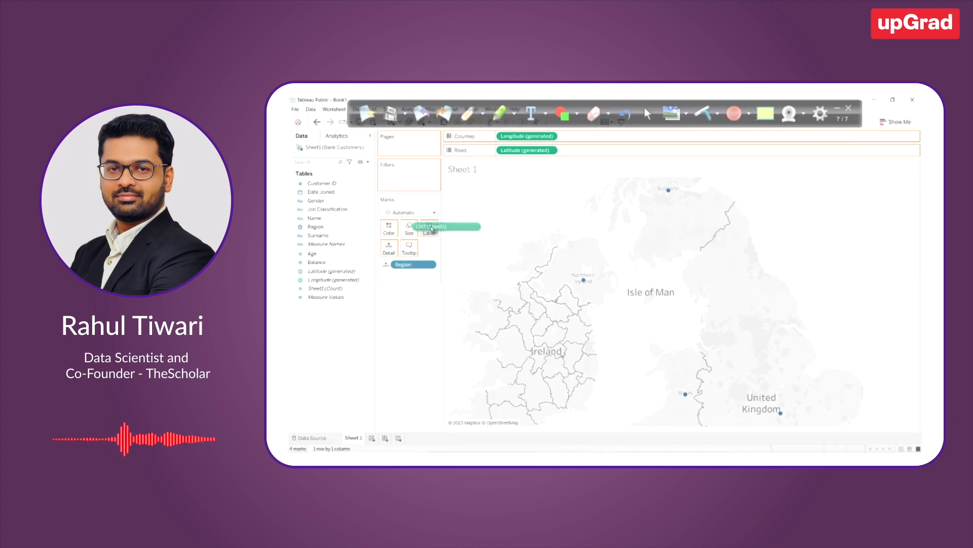
mouse_move(432, 229)
left_mouse_down()
mouse_move(642, 227)
mouse_move(730, 206)
mouse_move(709, 384)
mouse_move(587, 318)
mouse_move(679, 230)
mouse_move(542, 242)
mouse_move(429, 234)
left_mouse_up()
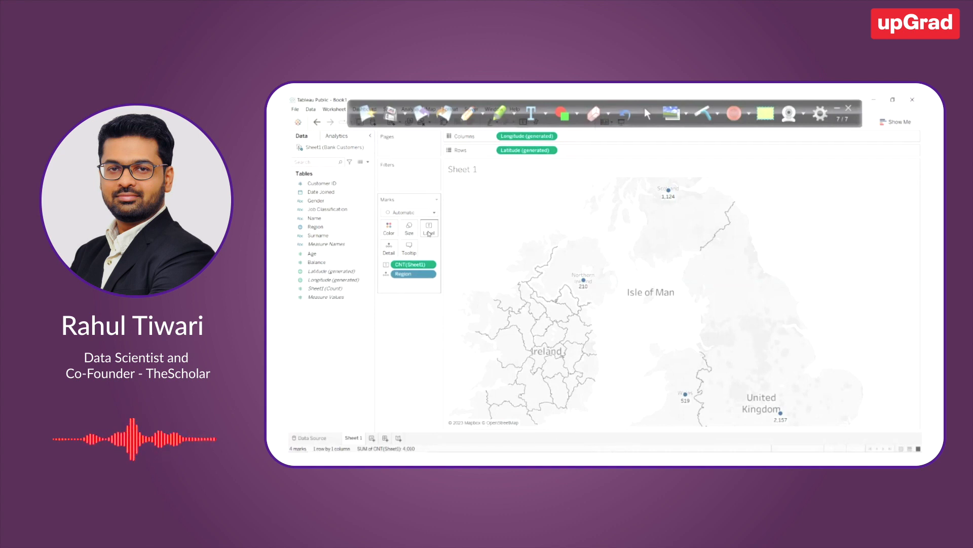
mouse_move(785, 423)
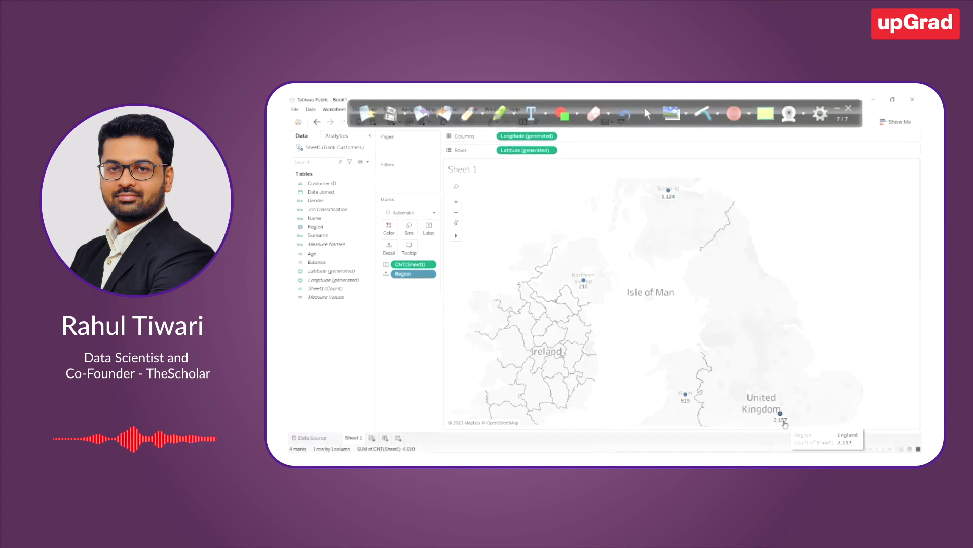
mouse_move(670, 198)
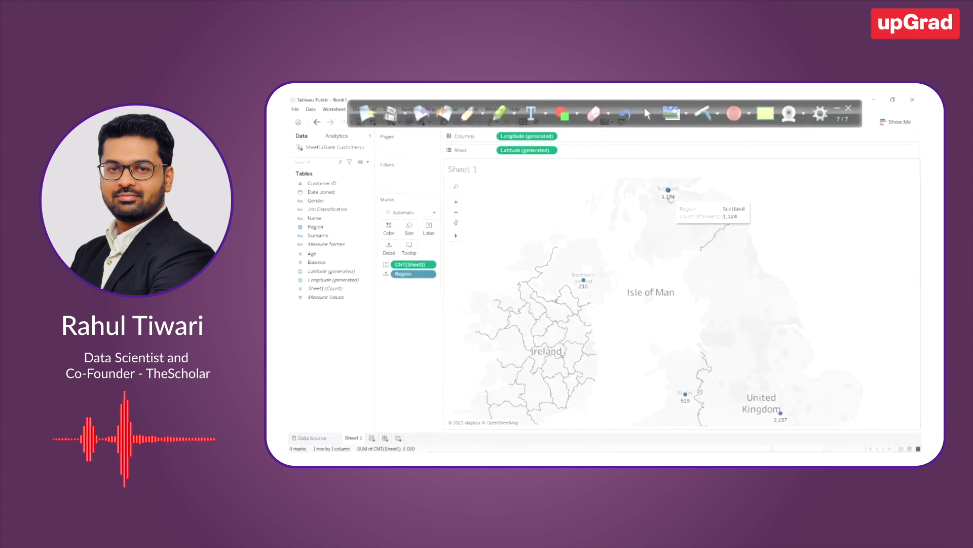
mouse_move(584, 285)
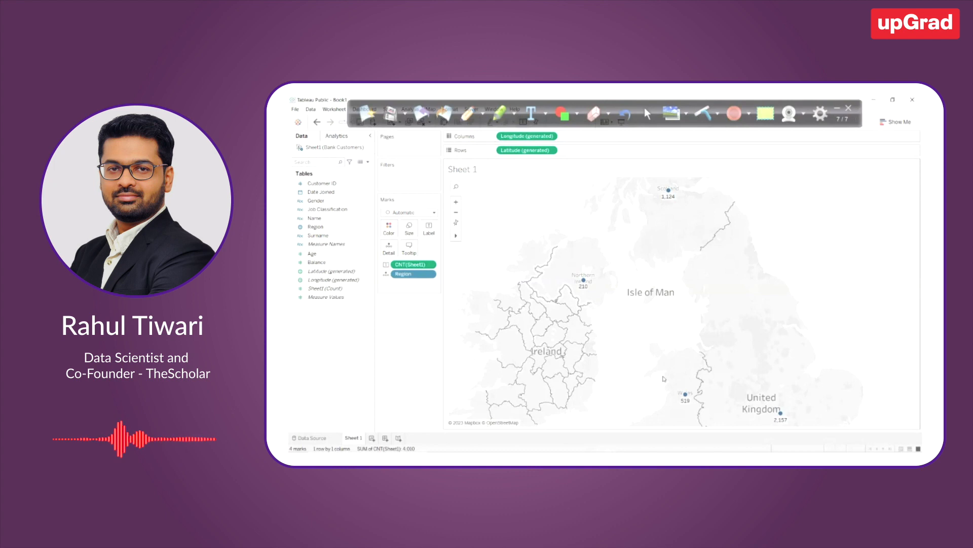
mouse_move(690, 399)
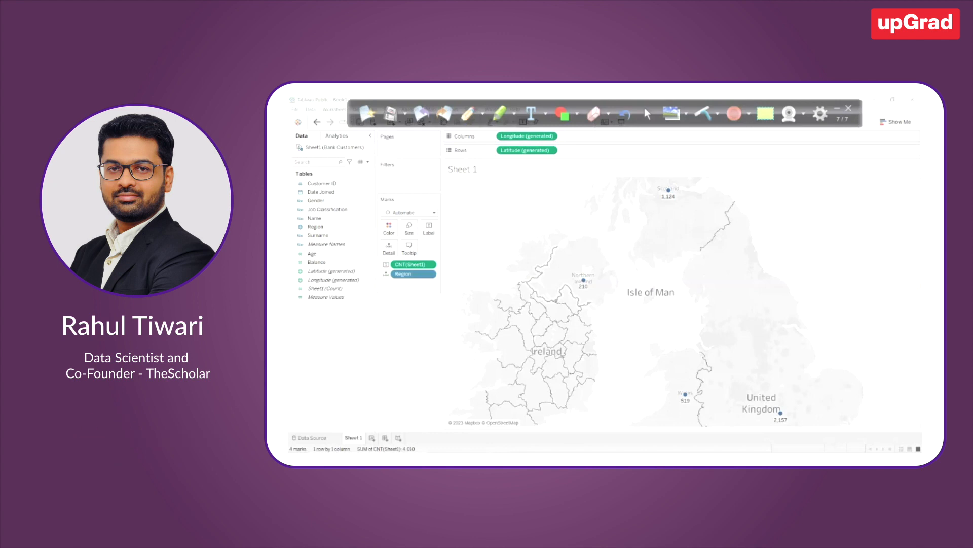
left_click(356, 253)
left_click(328, 185)
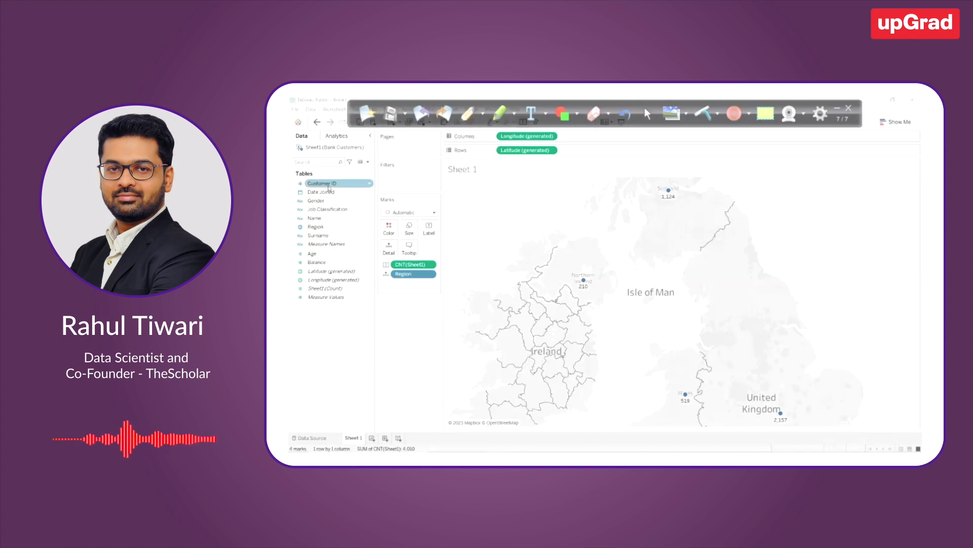
left_click(367, 193)
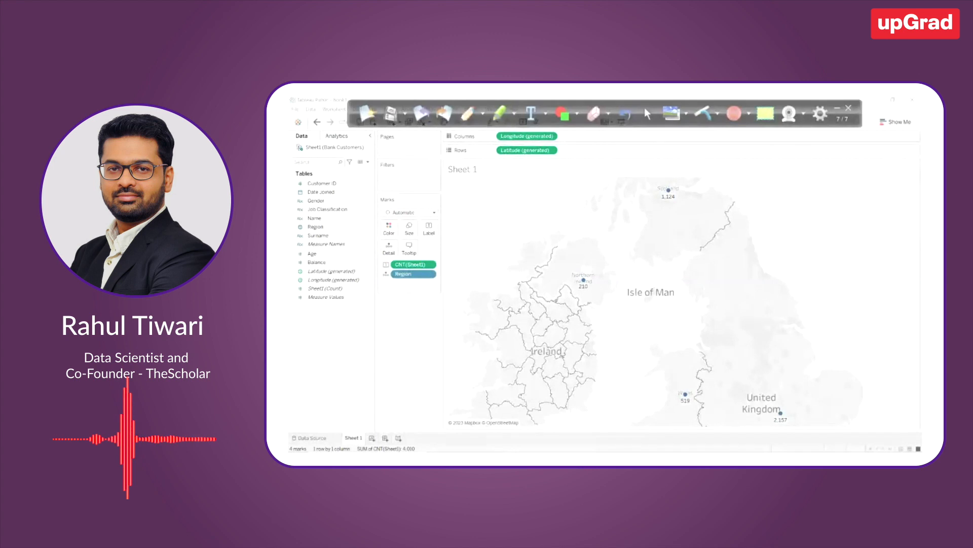
Create a calculated field from Customer ID and name it "No of customers"
left_click(322, 183)
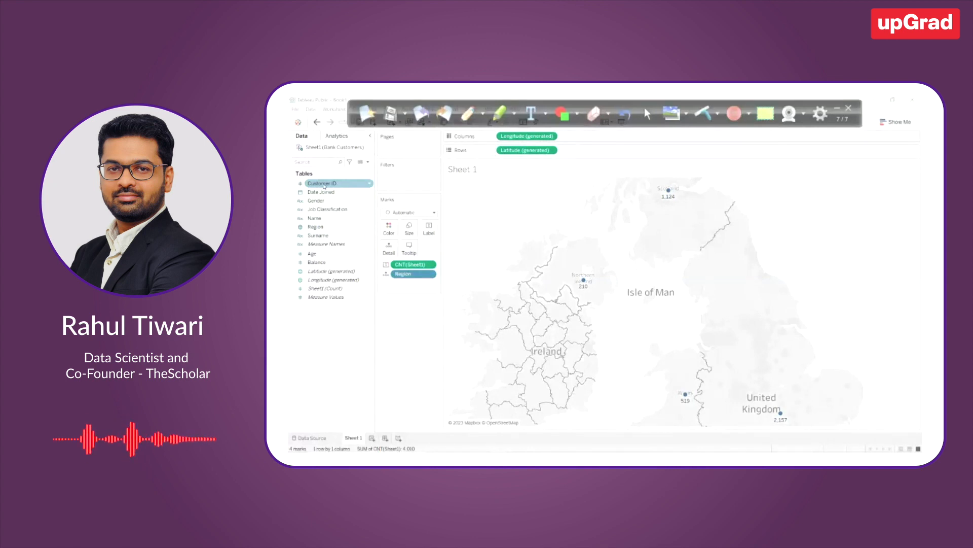
right_click(324, 185)
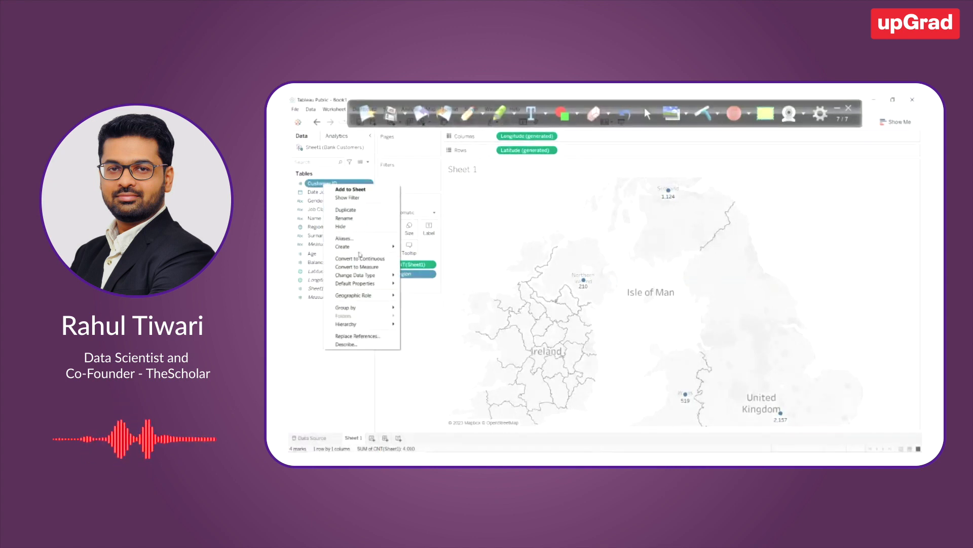
mouse_move(375, 247)
left_click(423, 247)
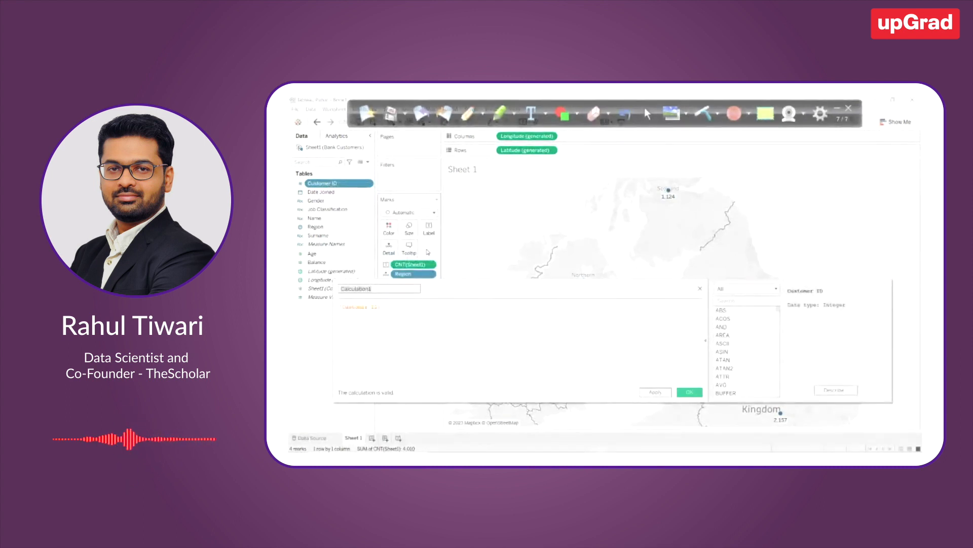
type("No")
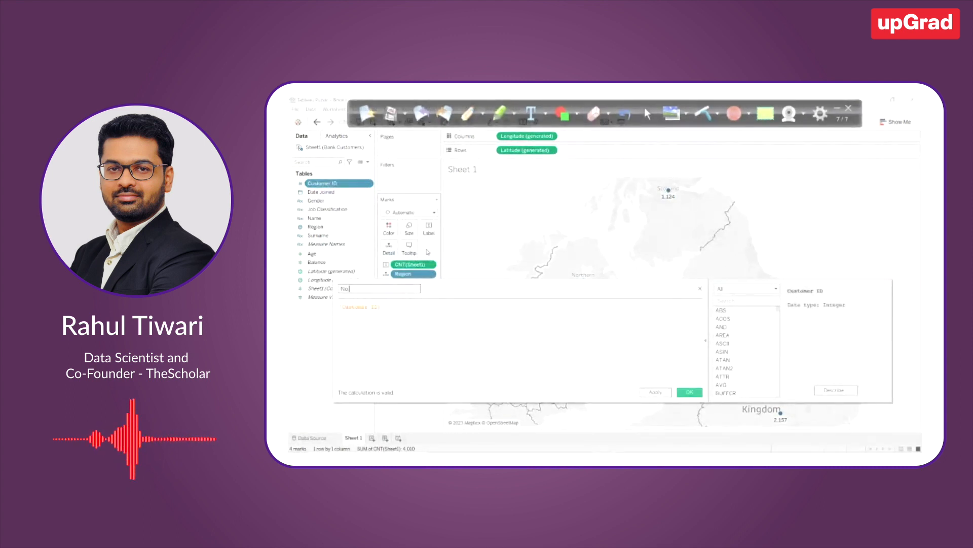
type(" of custom")
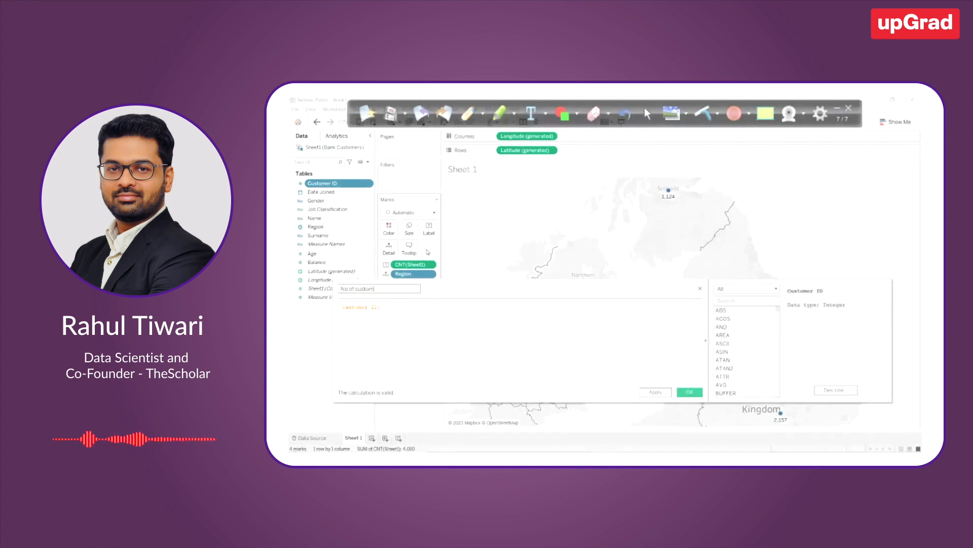
type("ers")
key("Tab")
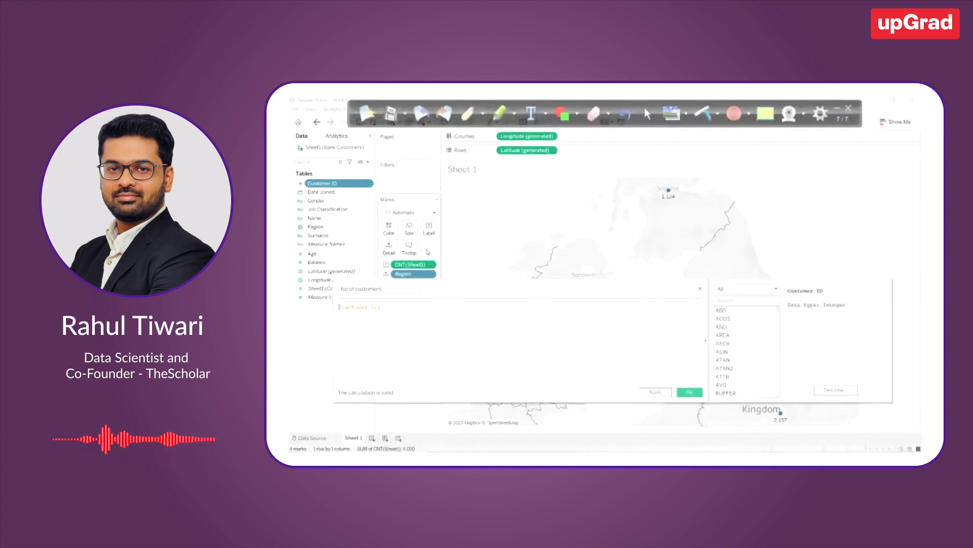
Set the calculation to COUNTD([Customer ID]), read the COUNTD function's description, and save the calculated field
type("cou")
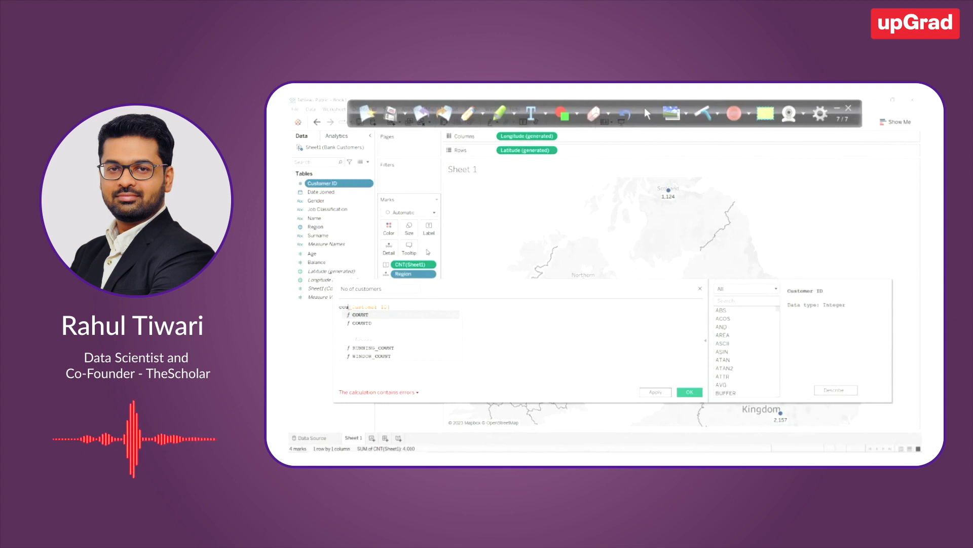
key("Down")
key("Return")
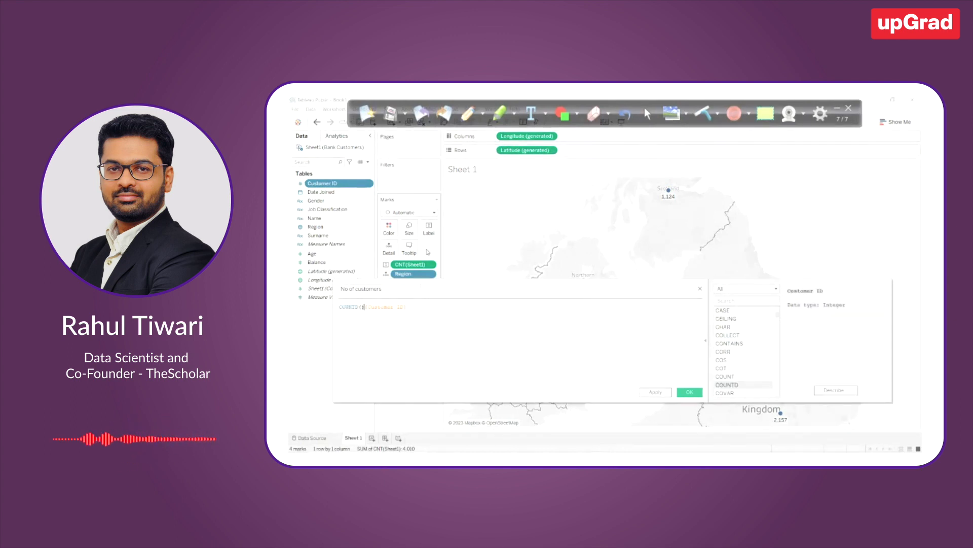
key("End")
type(")")
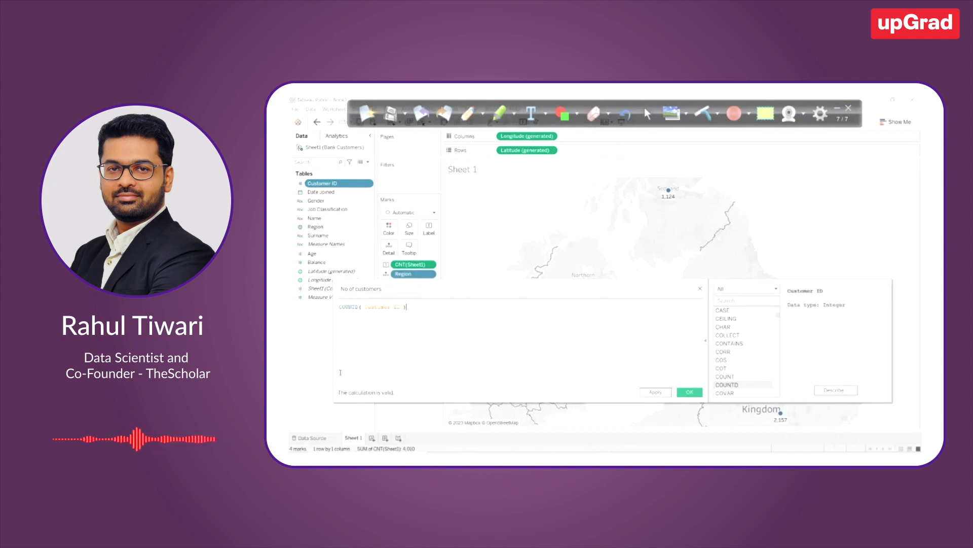
left_click(733, 378)
left_click(734, 386)
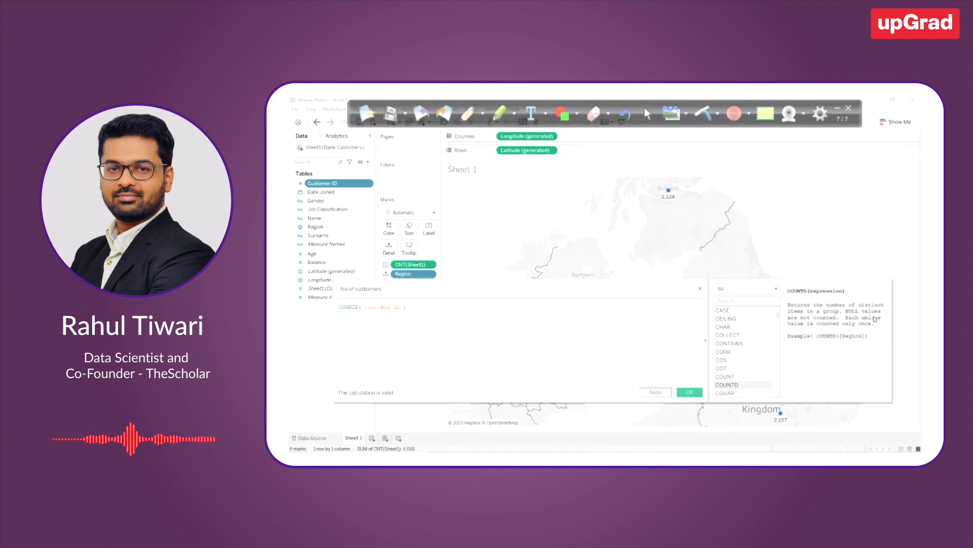
left_click(698, 395)
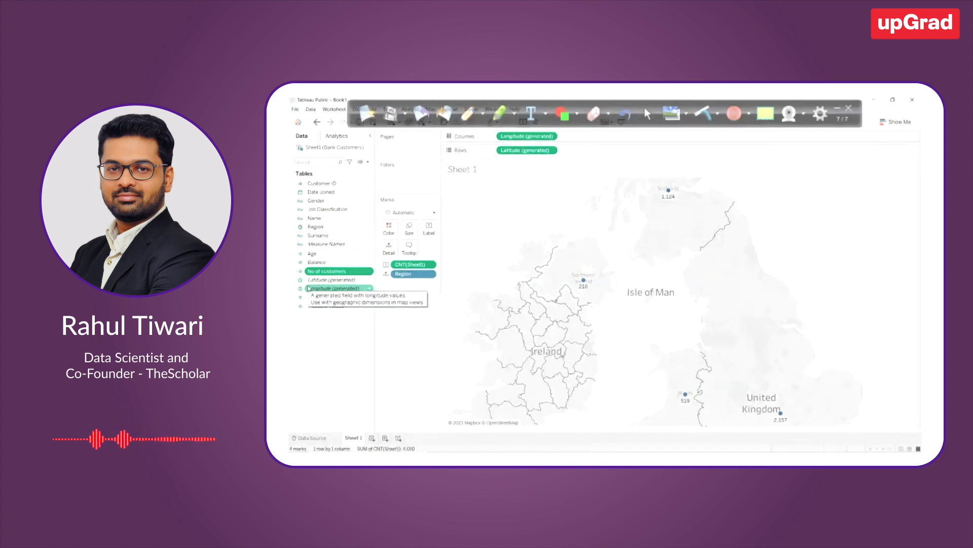
Go through the dimension fields in the data list from Customer ID down to Measure Names
left_click(320, 183)
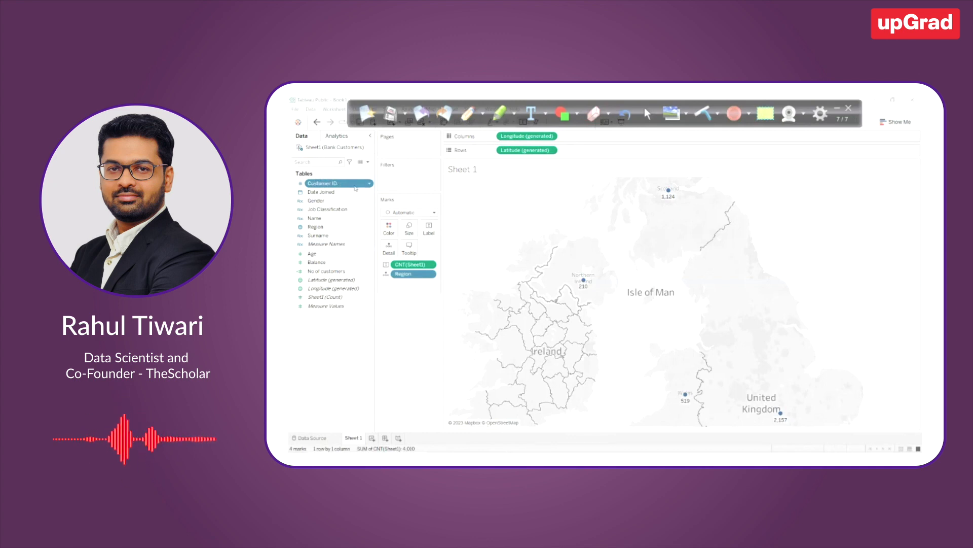
left_click(338, 192)
left_click(326, 201)
left_click(326, 210)
left_click(323, 218)
left_click(320, 227)
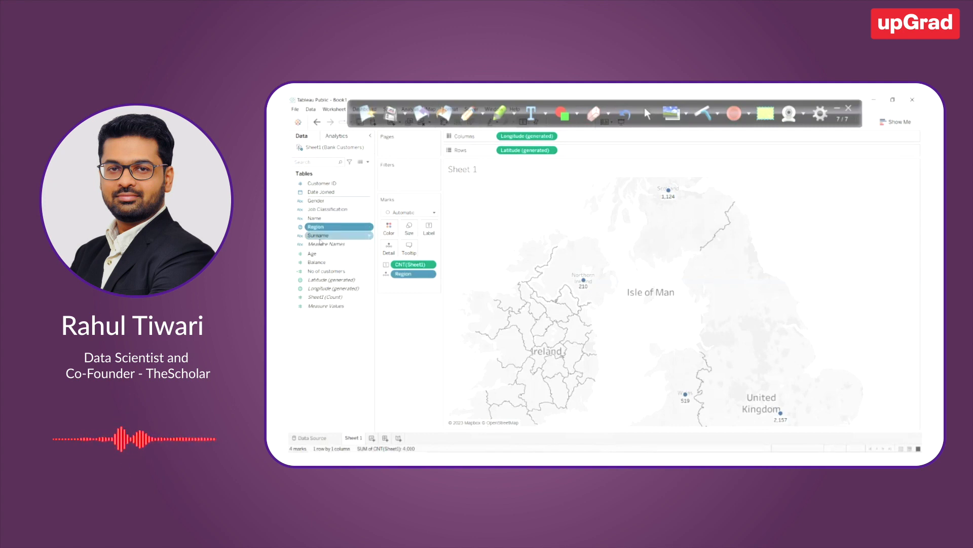
left_click(321, 244)
Contrast Customer ID with the measure fields, going through Age, Balance, No of customers, the generated coordinates and Sheet1 (Count)
left_click(316, 184)
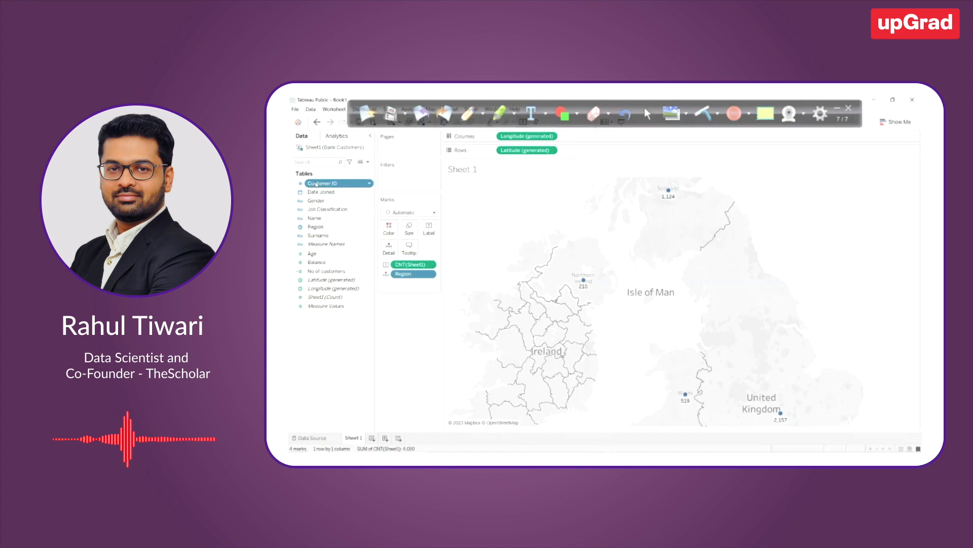
left_click(340, 255)
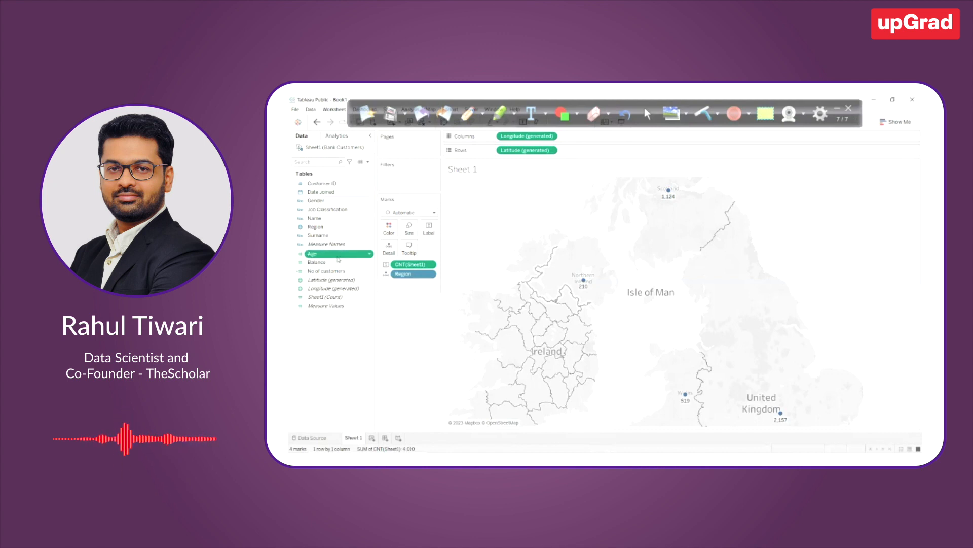
left_click(336, 262)
left_click(325, 271)
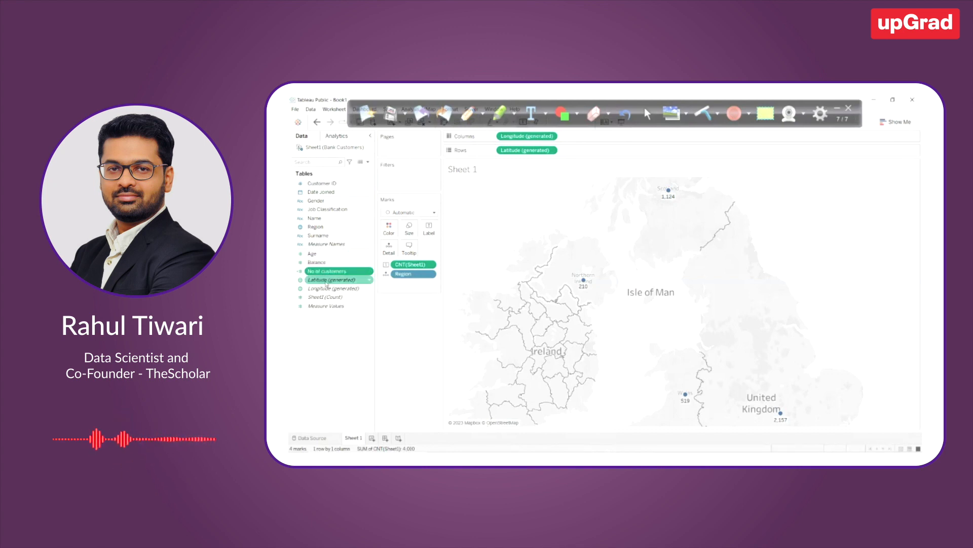
left_click(324, 279)
left_click(324, 288)
left_click(322, 280)
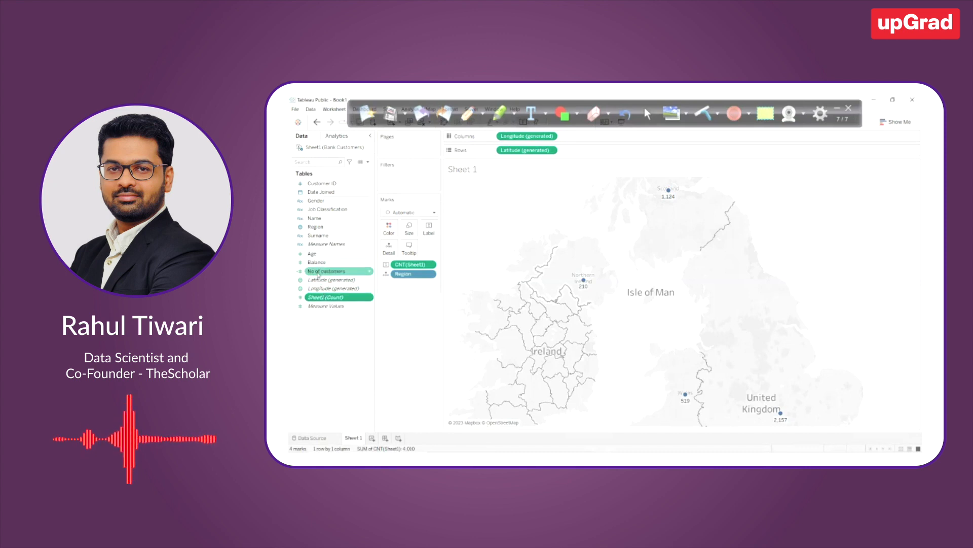
left_click(318, 271)
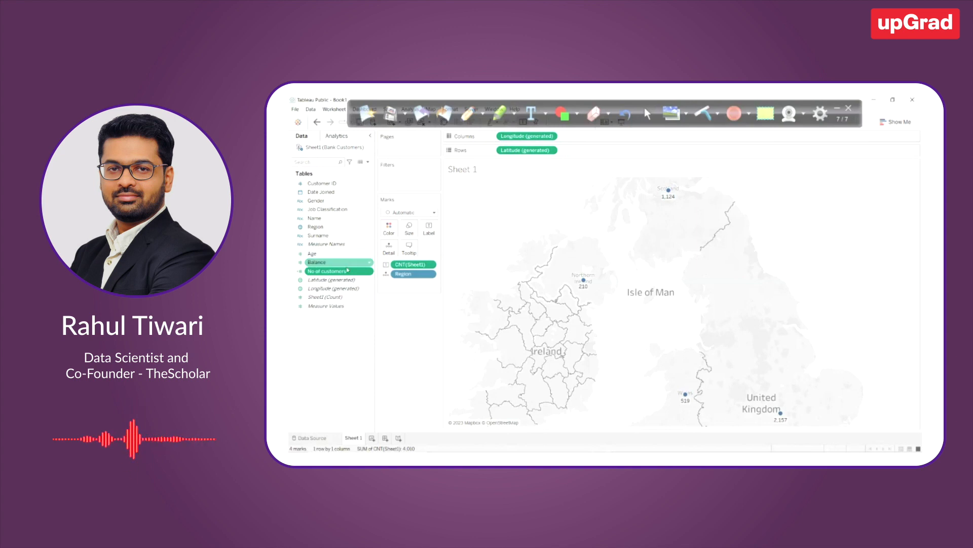
left_click_drag(326, 255, 330, 224)
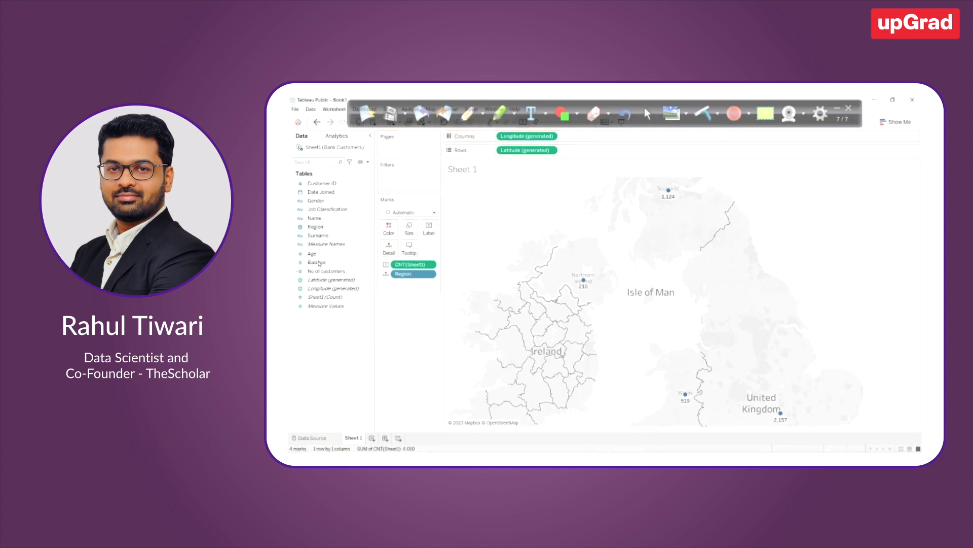
mouse_move(318, 262)
left_mouse_down()
mouse_move(329, 234)
mouse_move(327, 261)
left_mouse_up()
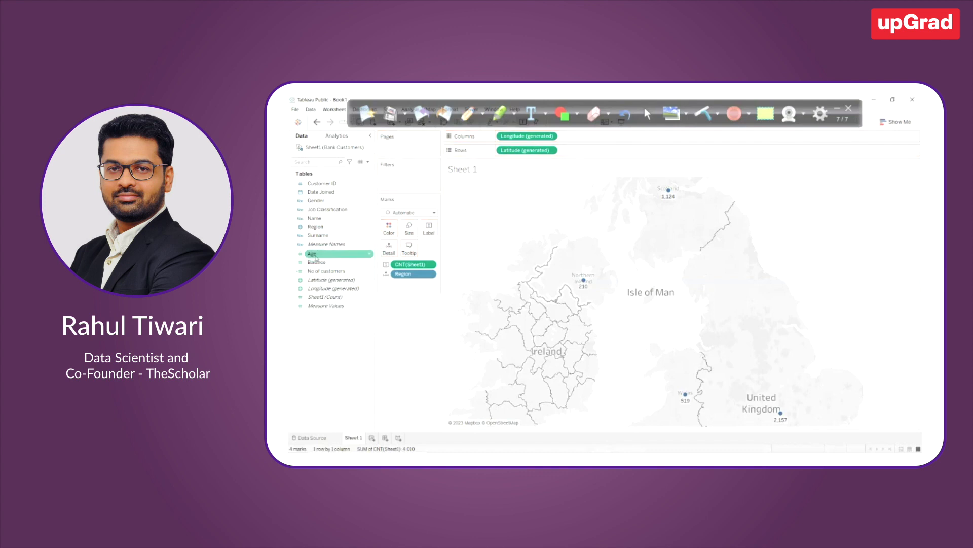
Add the No of customers field to the map's labels and compare its values with the existing count labels in each region
left_click(326, 272)
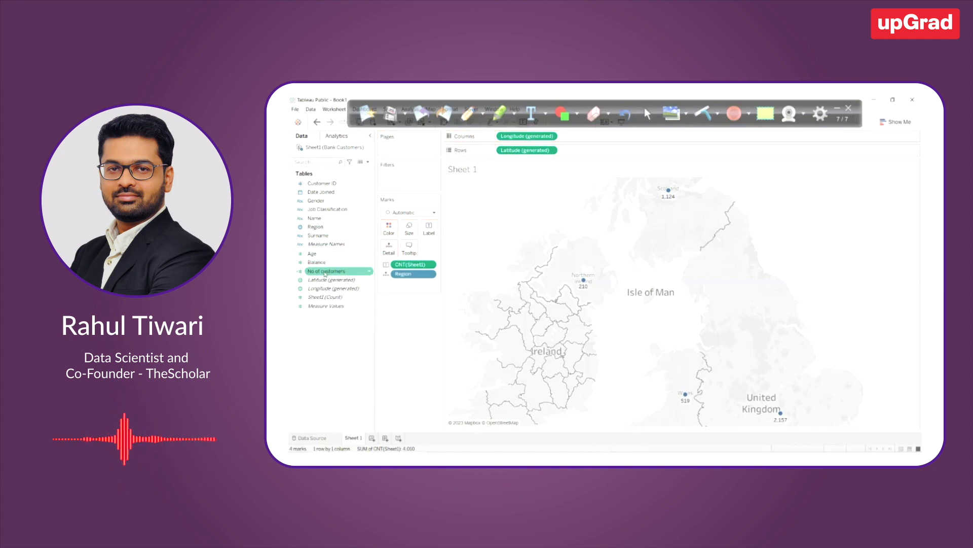
left_click_drag(325, 272, 429, 233)
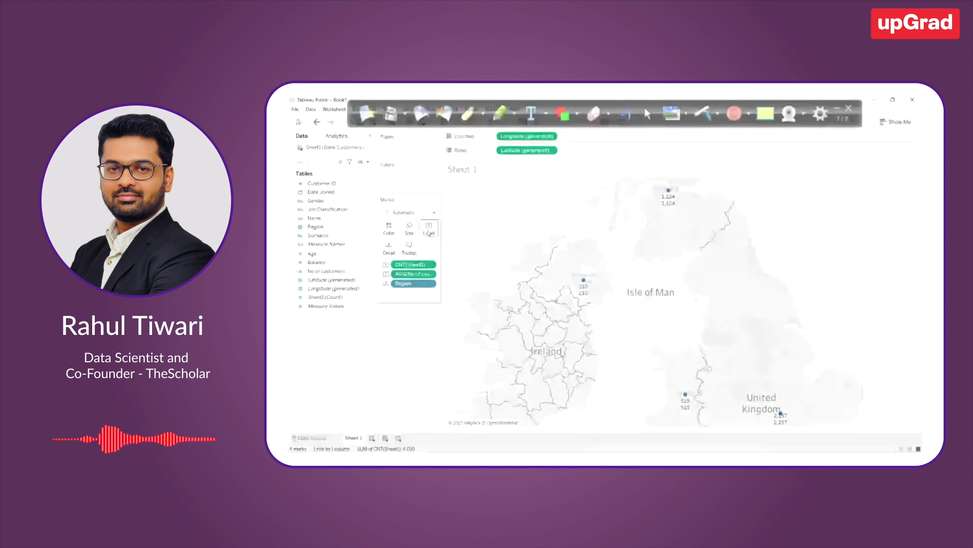
scroll(813, 346, "down", 1)
scroll(795, 330, "up", 1)
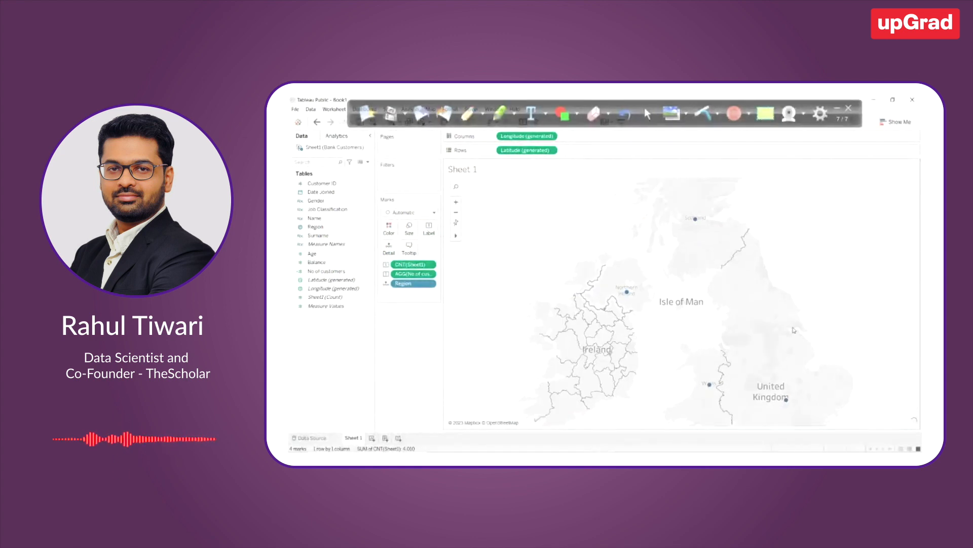
scroll(750, 328, "up", 1)
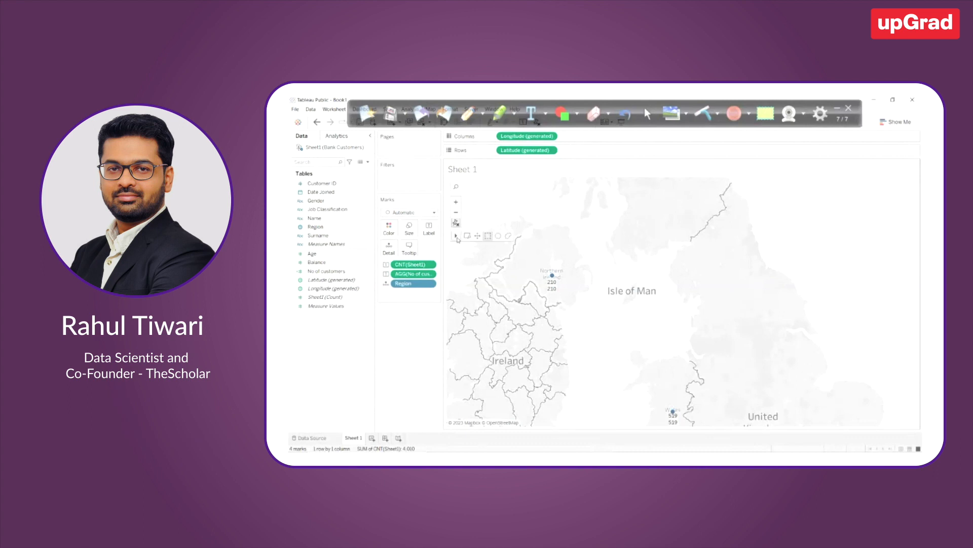
scroll(749, 304, "down", 1)
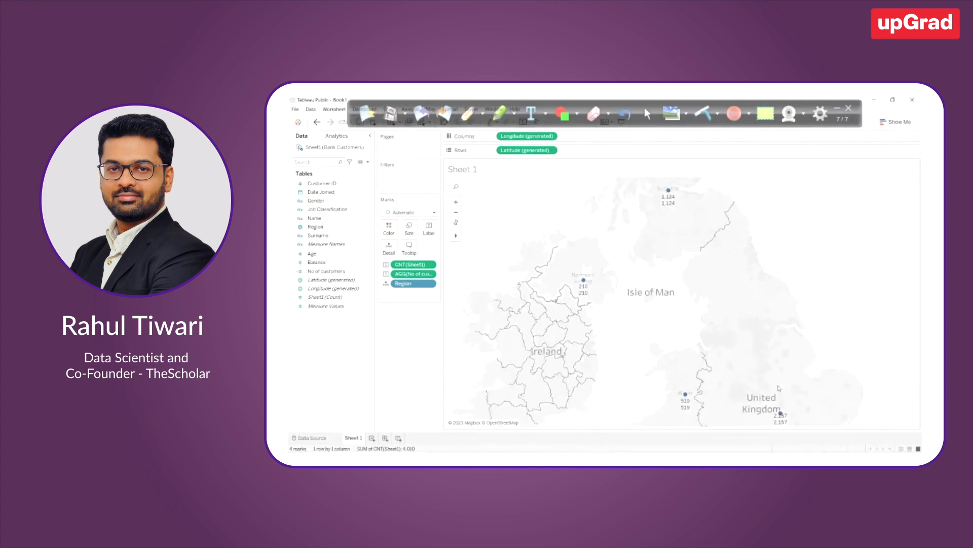
mouse_move(683, 405)
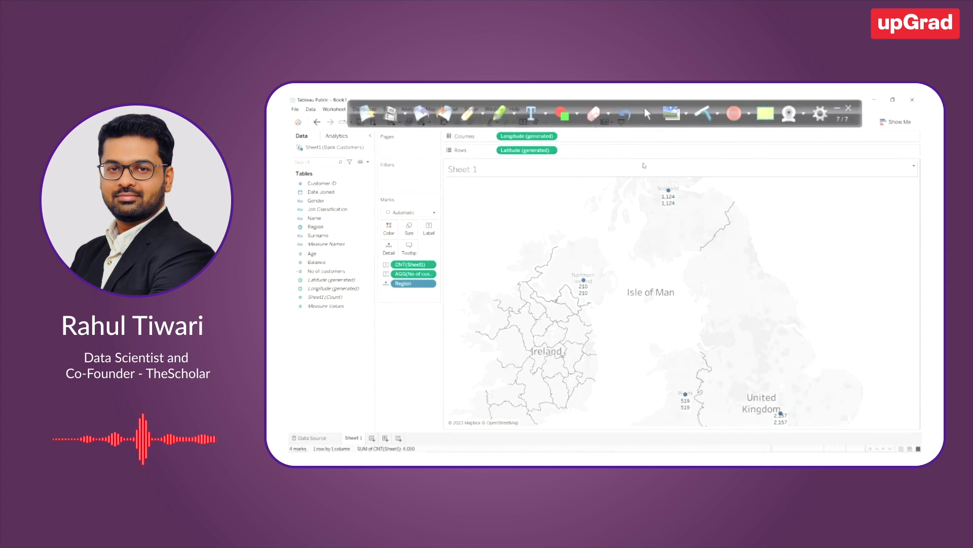
mouse_move(582, 300)
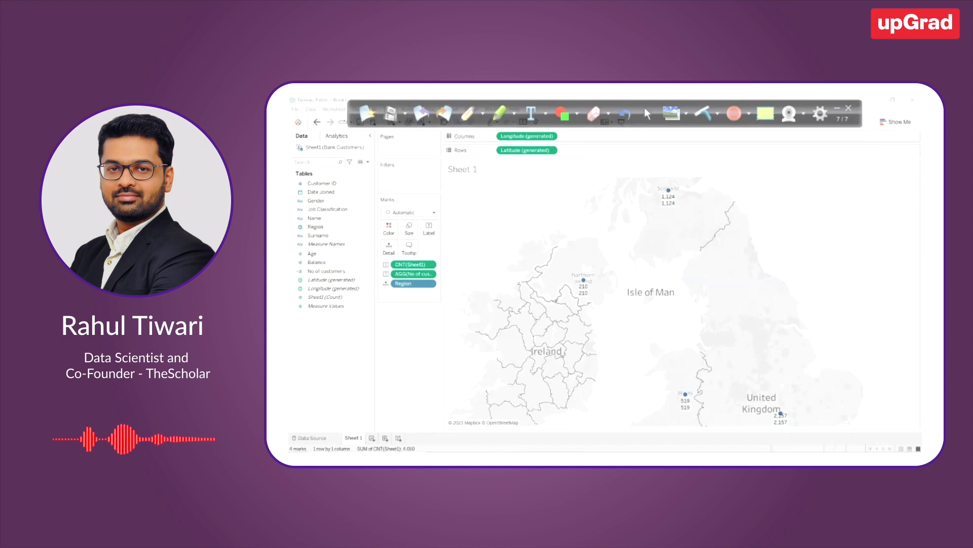
Compare the calculated No of customers field with the Sheet1 (Count) field in the data list
left_click(328, 272)
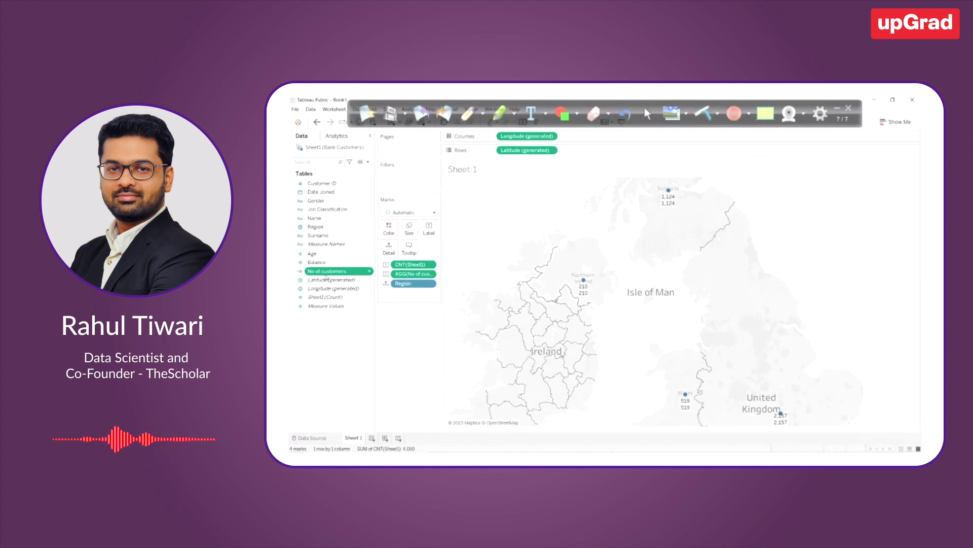
left_click(325, 299)
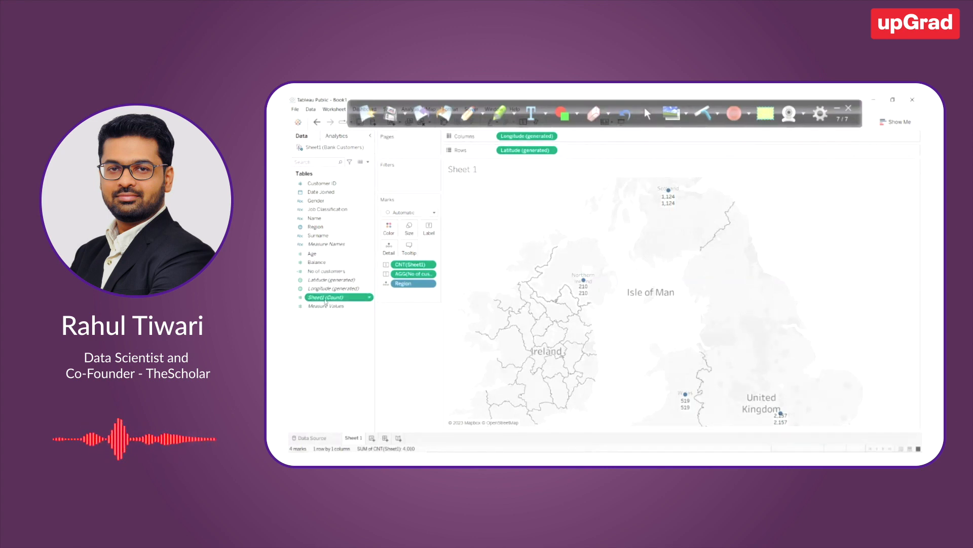
left_click(323, 272)
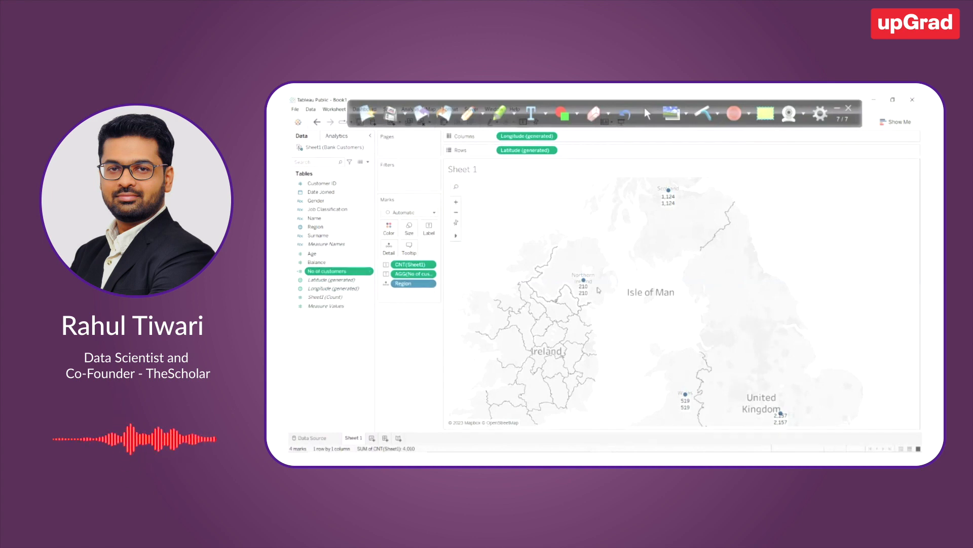
left_click(327, 298)
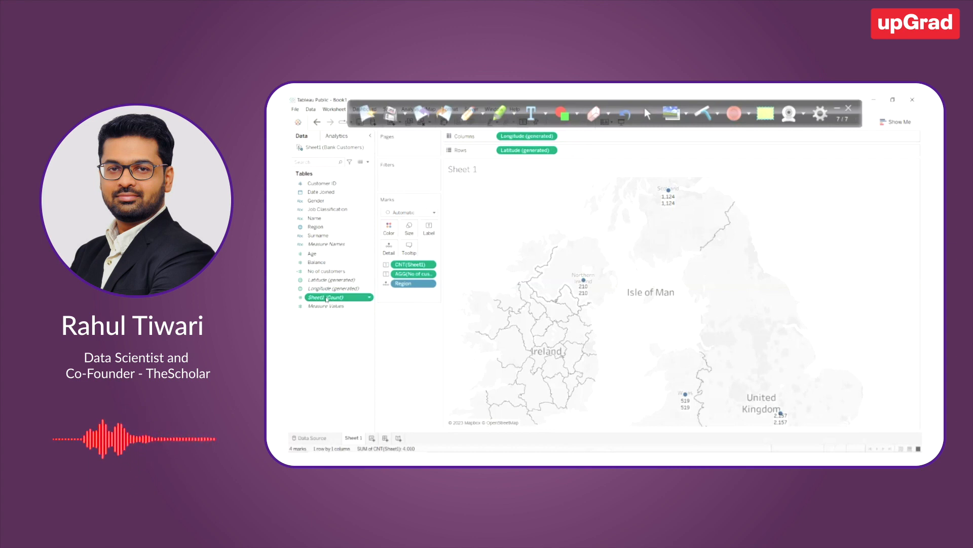
left_click_drag(326, 299, 332, 298)
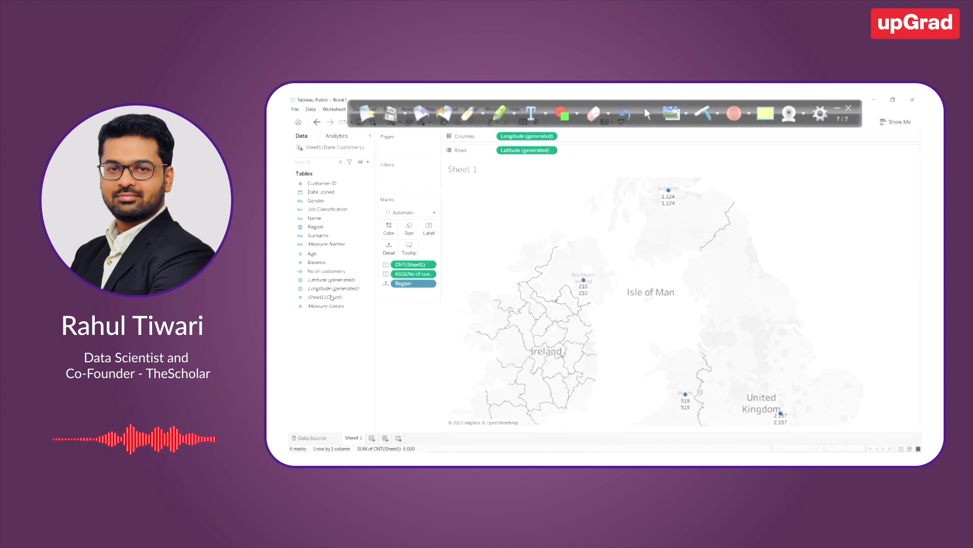
mouse_move(325, 271)
left_mouse_down()
mouse_move(485, 257)
mouse_move(319, 270)
left_mouse_up()
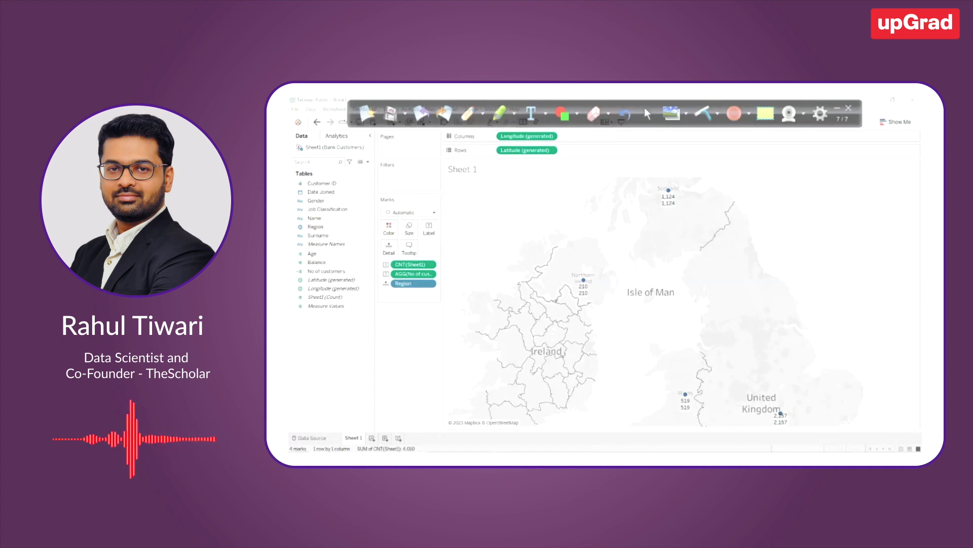
Remove the No of customers label from the map and colour the regions by the Sheet1 count instead of labelling them
left_click(343, 272)
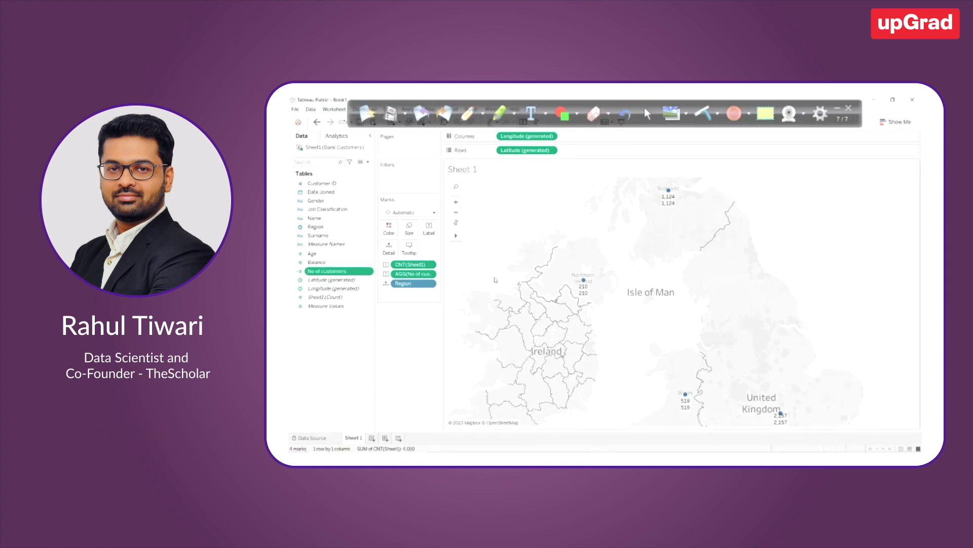
left_click_drag(412, 274, 417, 313)
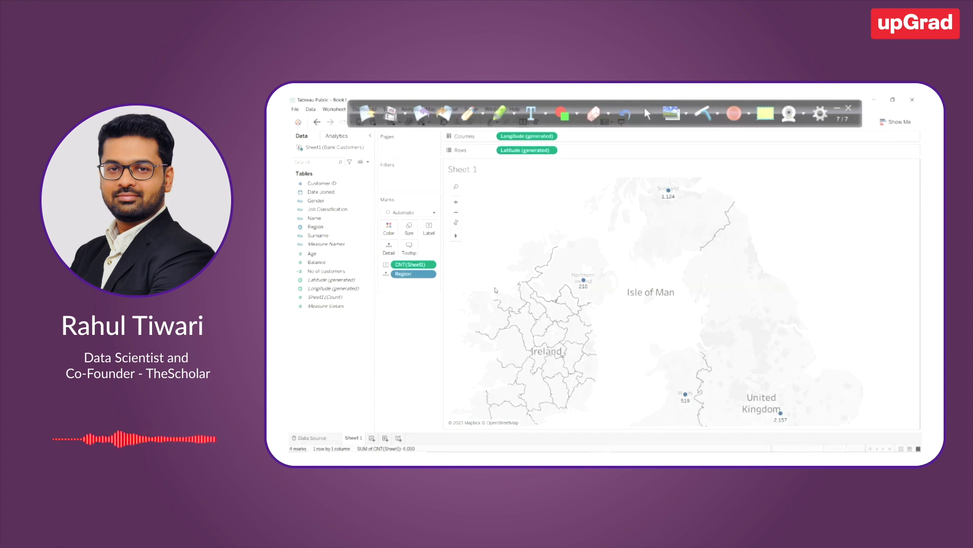
left_click_drag(411, 264, 392, 232)
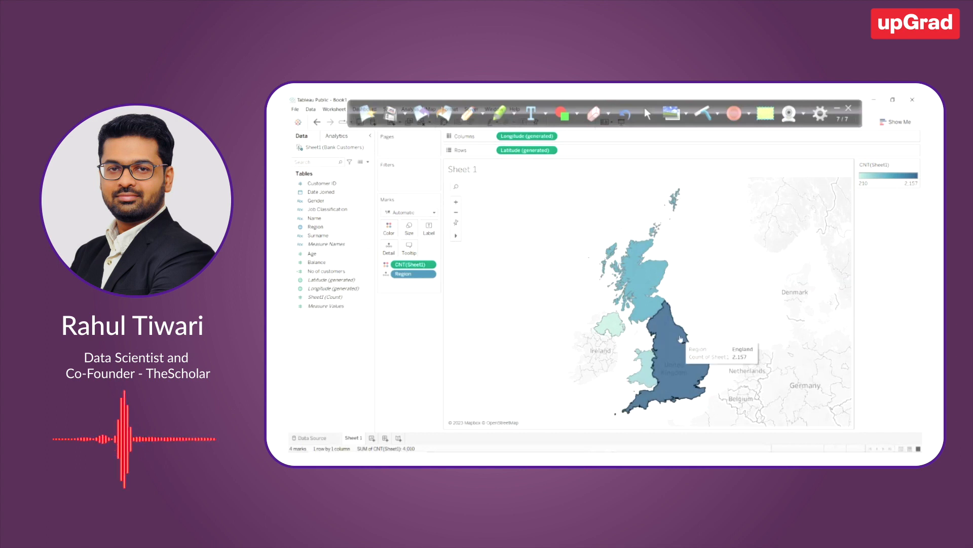
mouse_move(626, 312)
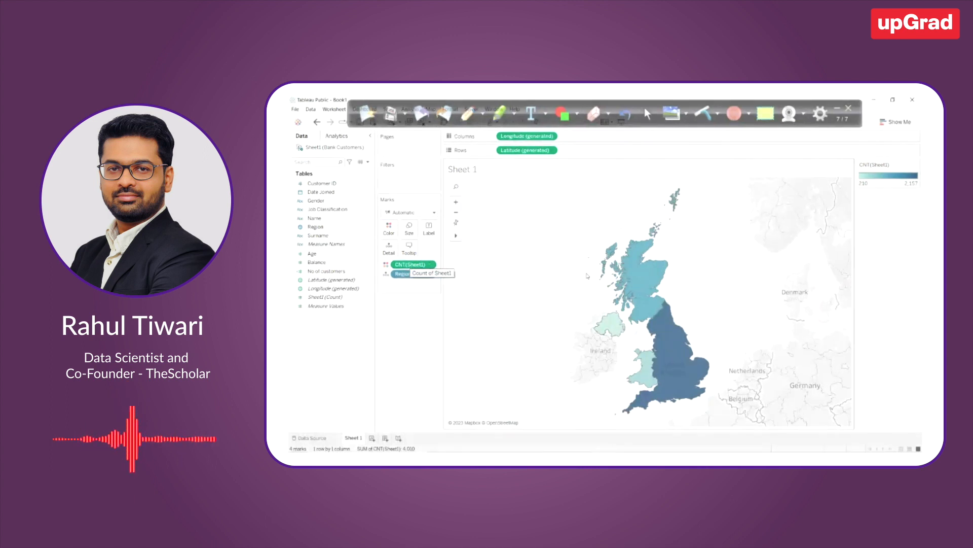
Change the colour palette of the Sheet1 count on the map to Gray
left_click(914, 171)
left_click(873, 173)
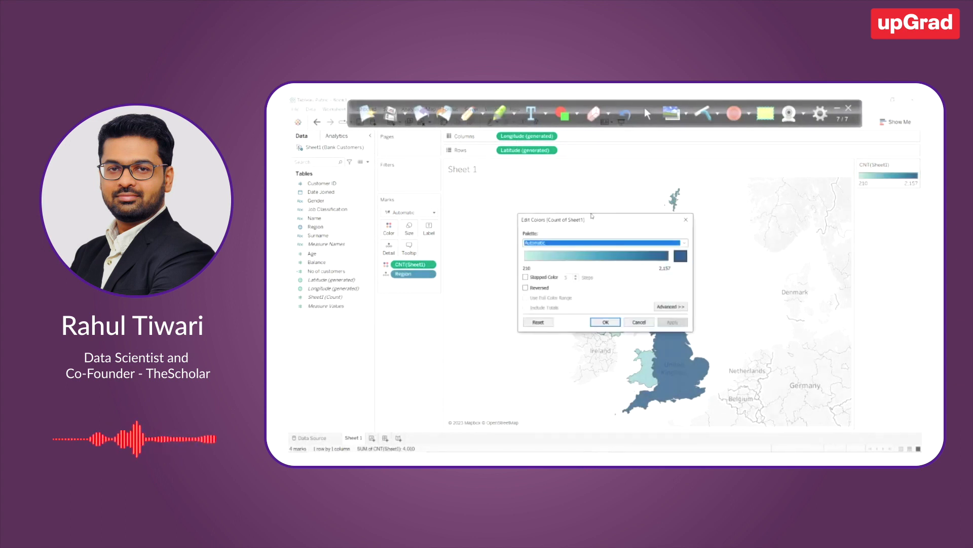
left_click(582, 246)
left_click(537, 300)
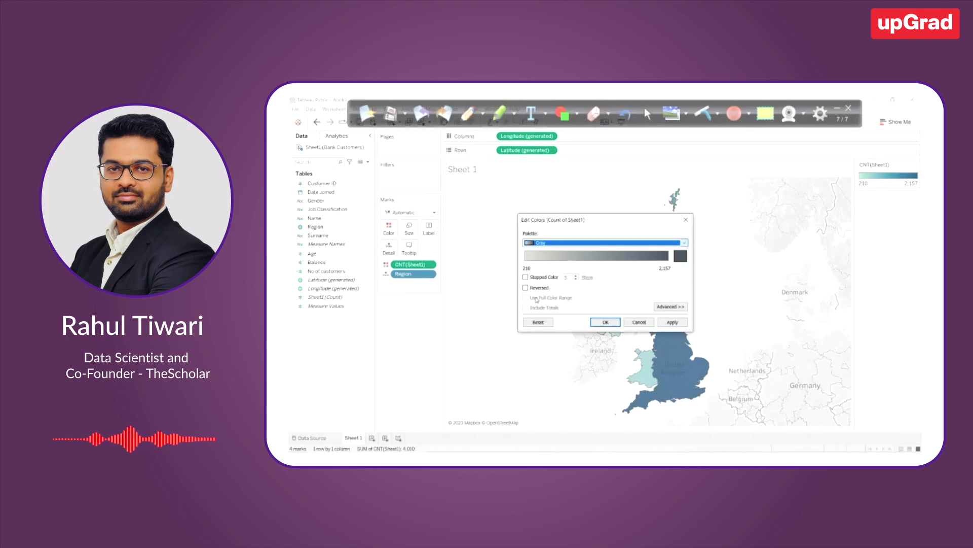
left_click(601, 323)
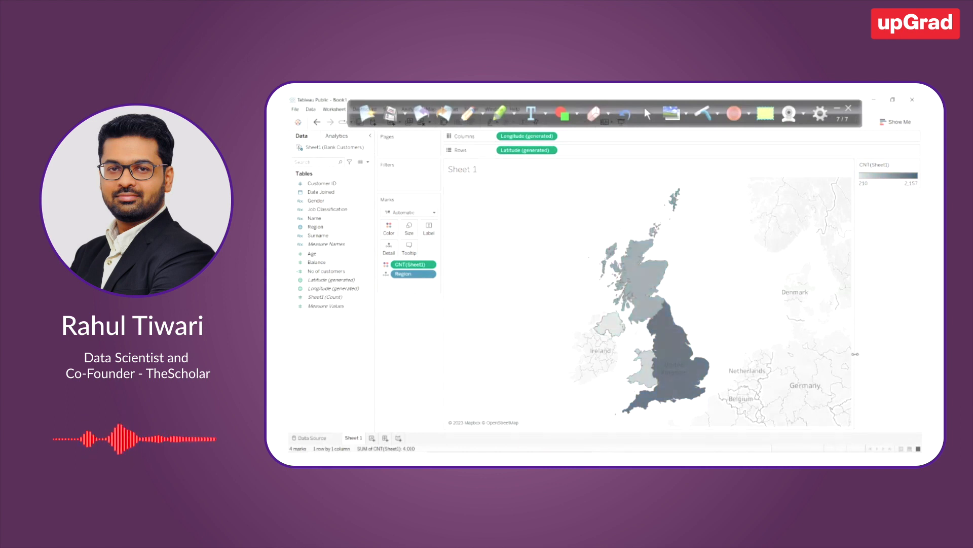
Give the map regions a border, trying red and settling on black
left_click(389, 227)
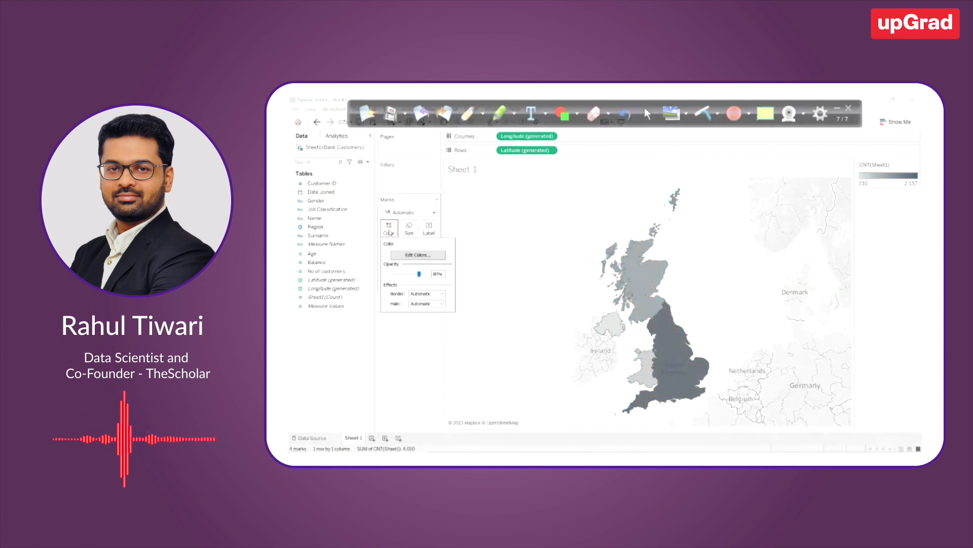
left_click(418, 297)
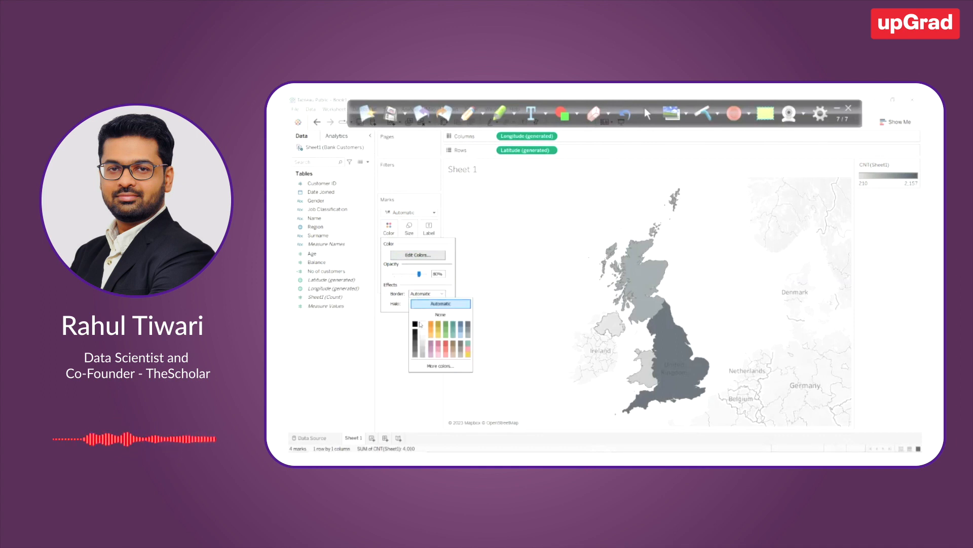
left_click(446, 346)
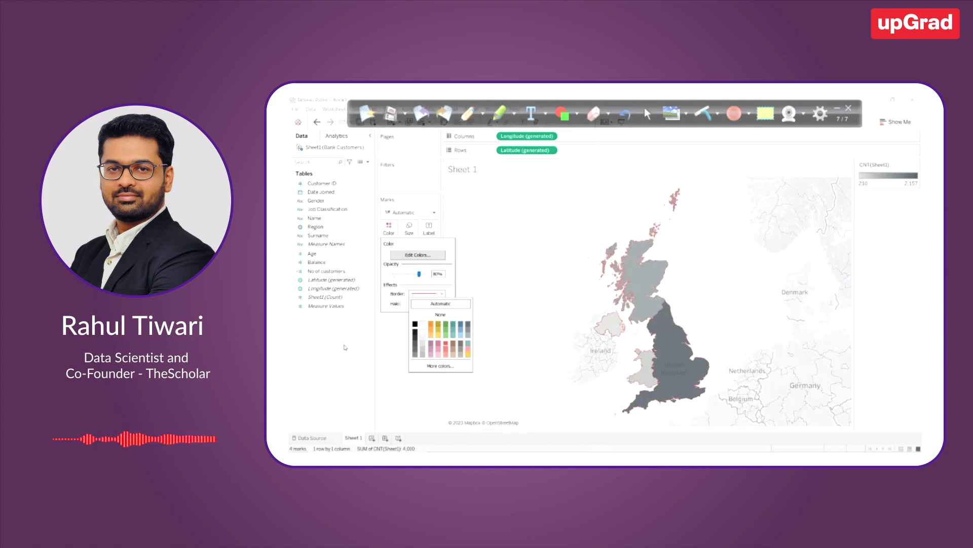
left_click(415, 324)
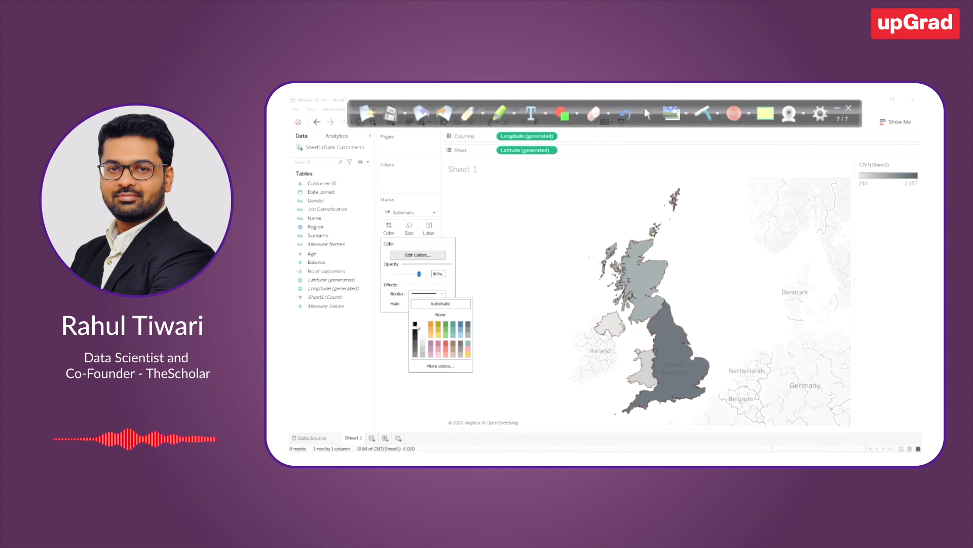
left_click(548, 323)
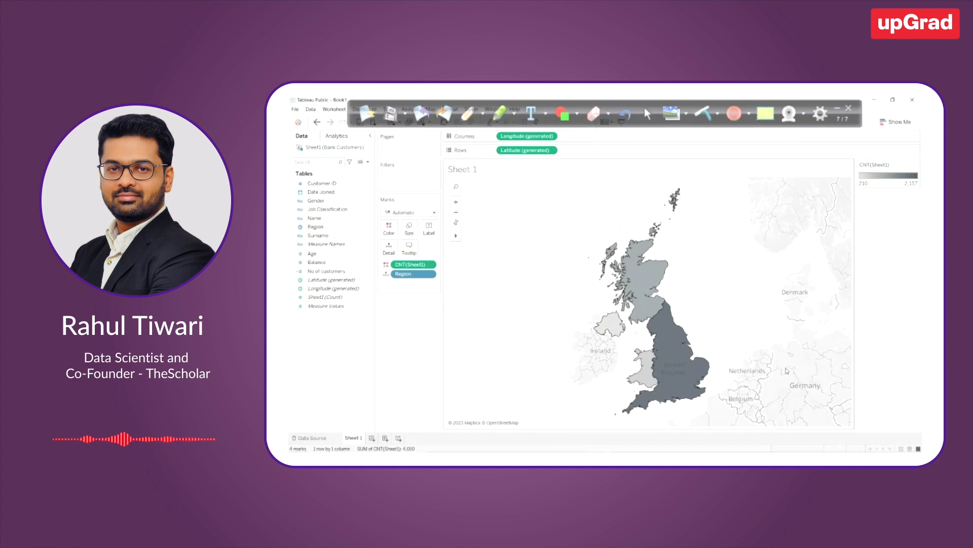
Minimise the annotation toolbar covering the worksheet and open the map's Background Layers settings
mouse_move(668, 273)
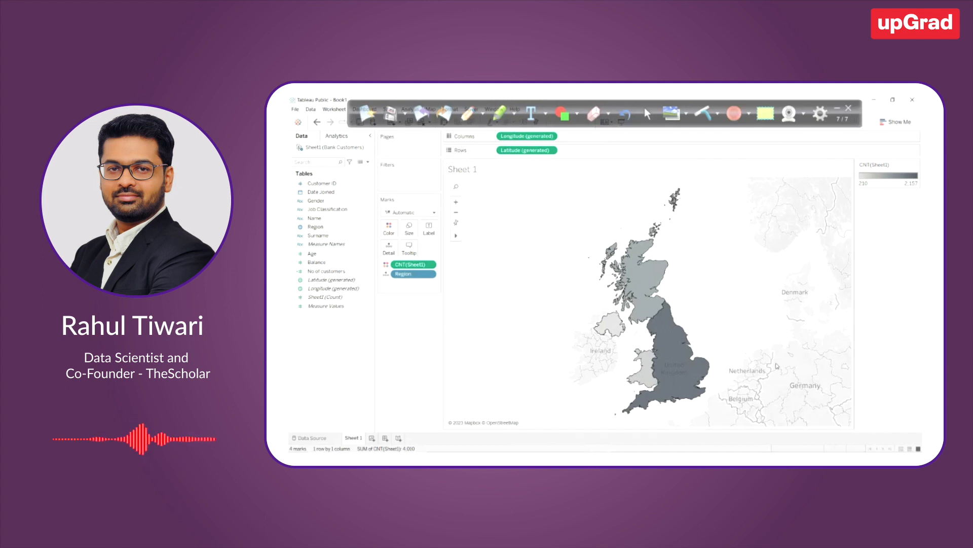
mouse_move(705, 400)
mouse_move(651, 289)
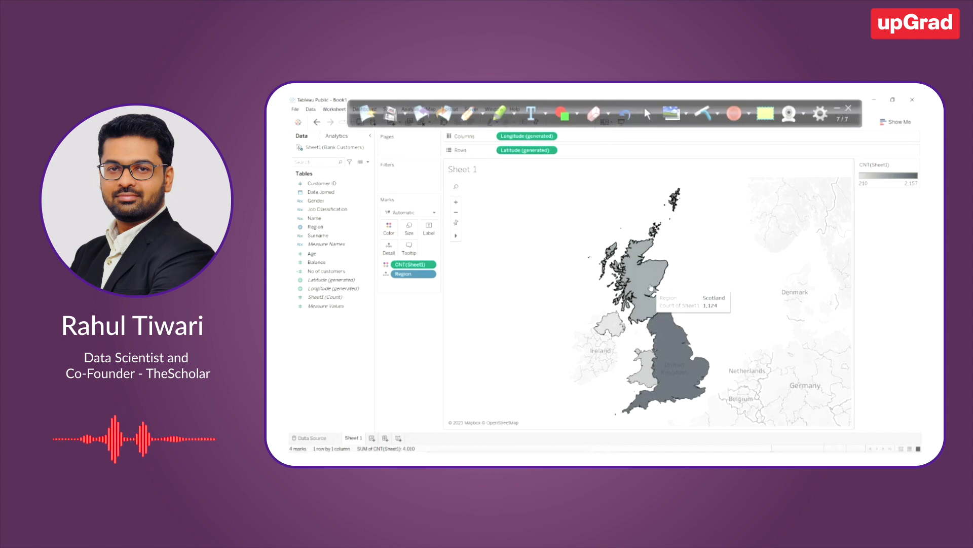
left_click(838, 108)
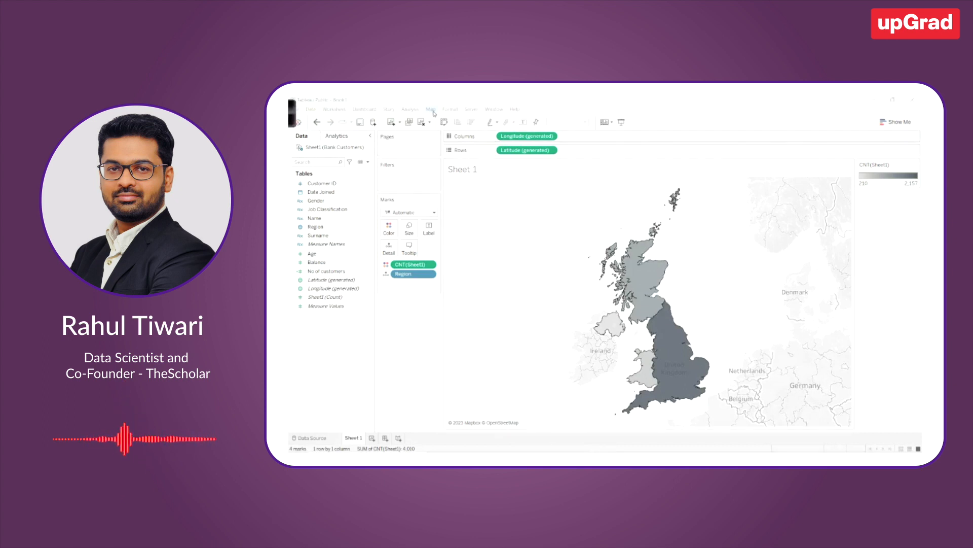
left_click(431, 110)
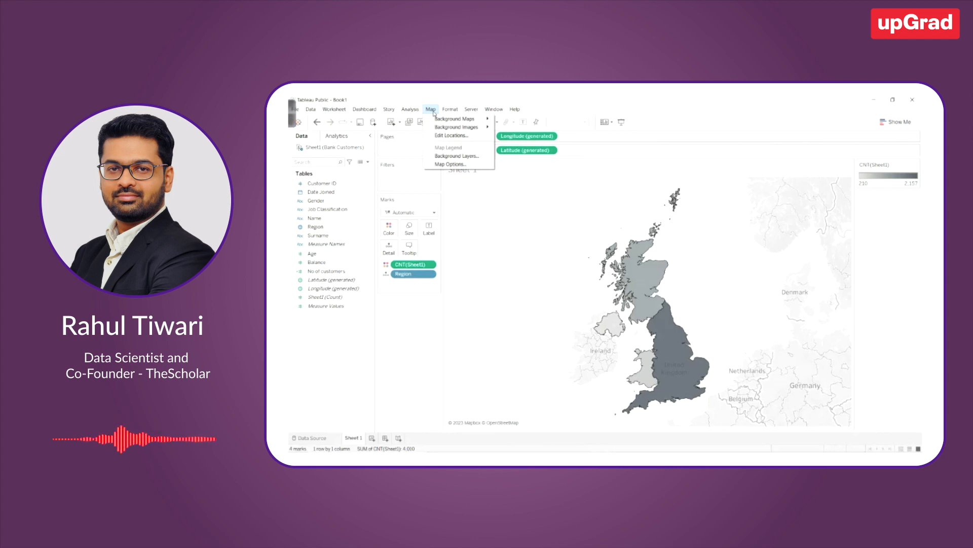
left_click(452, 157)
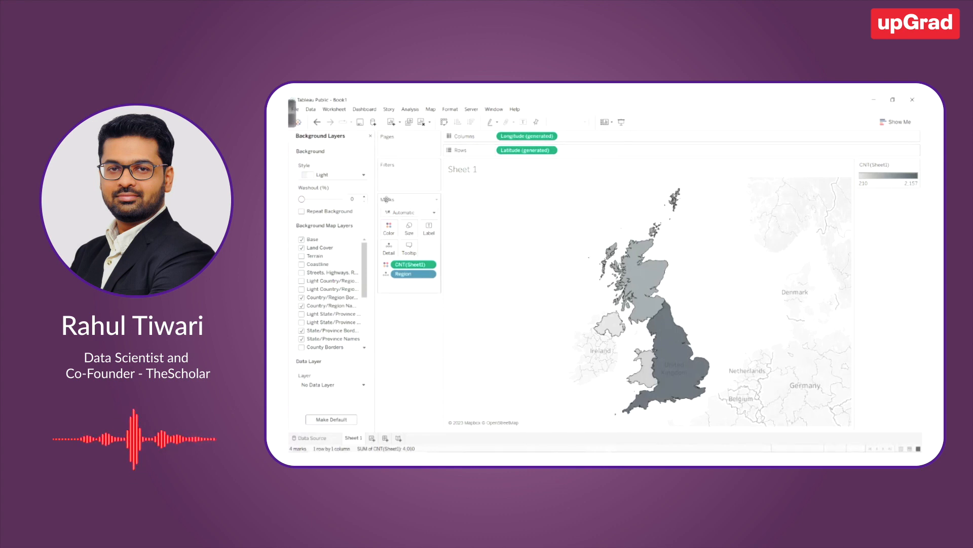
Try the Normal, Dark, Streets and Satellite background styles on the map and go back to Light
left_click(327, 175)
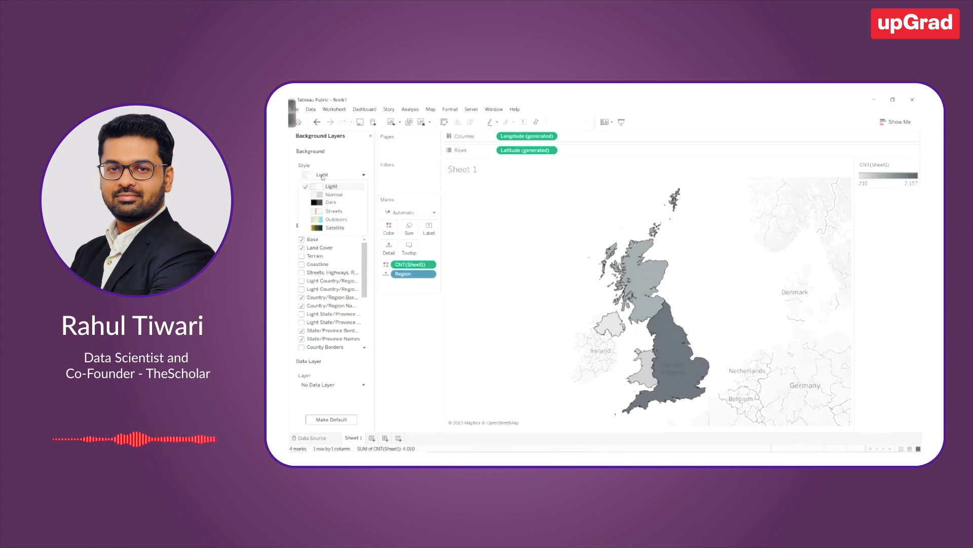
left_click(330, 194)
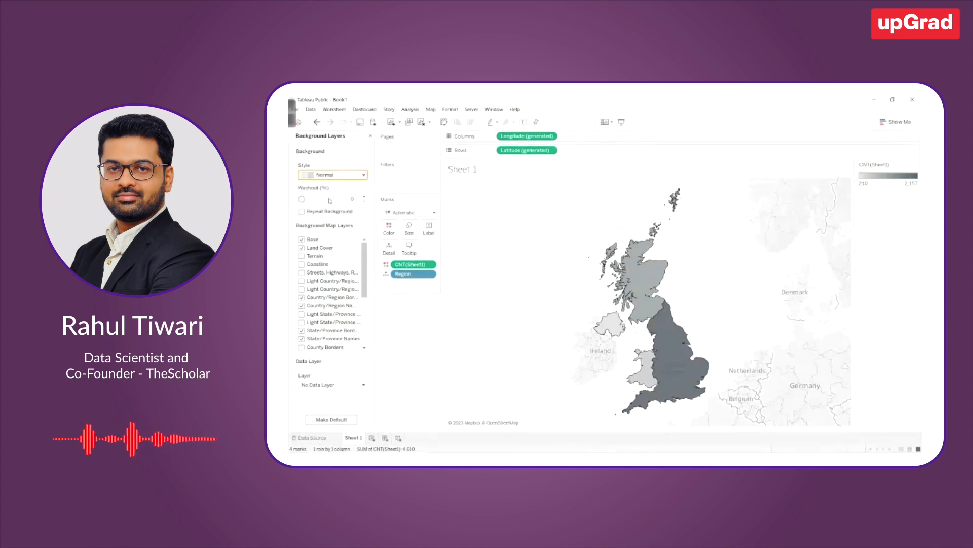
left_click(327, 176)
left_click(324, 204)
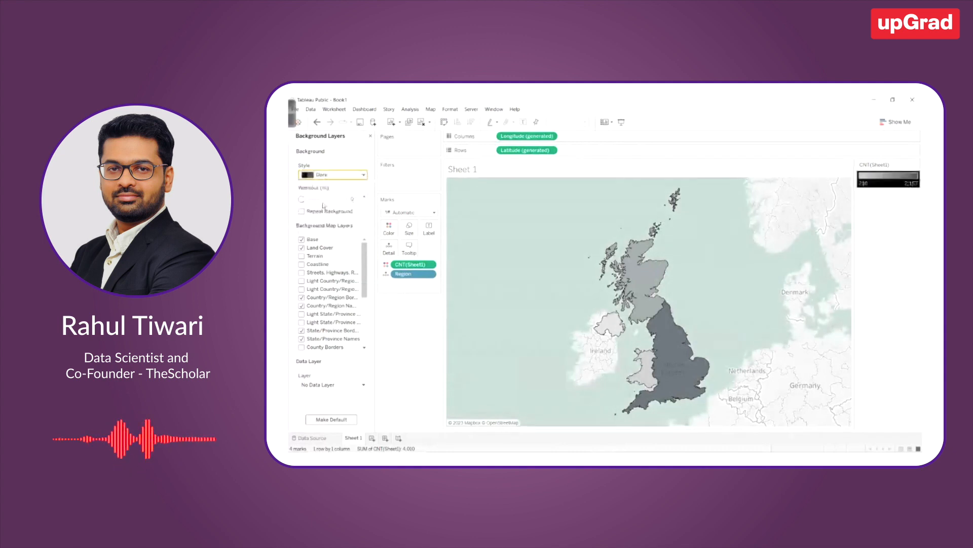
left_click(330, 175)
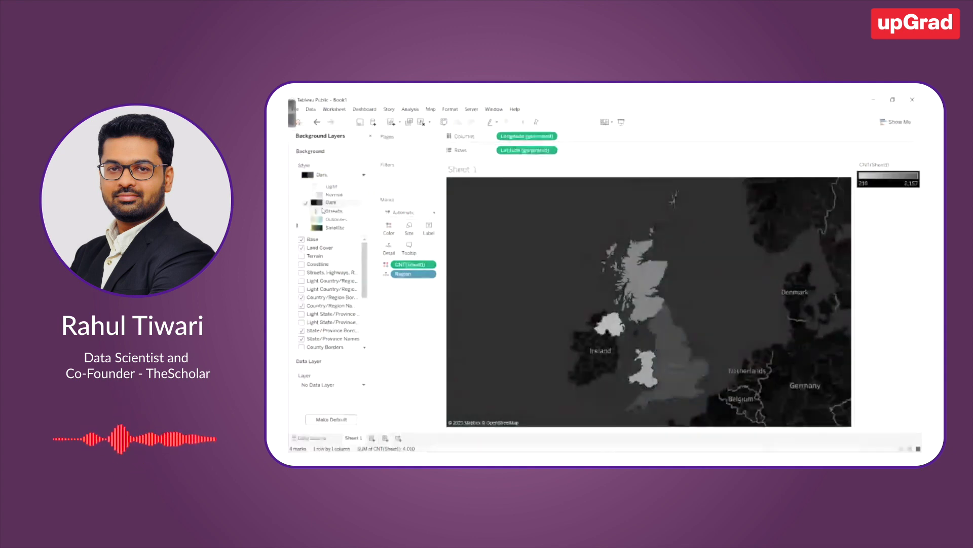
left_click(327, 213)
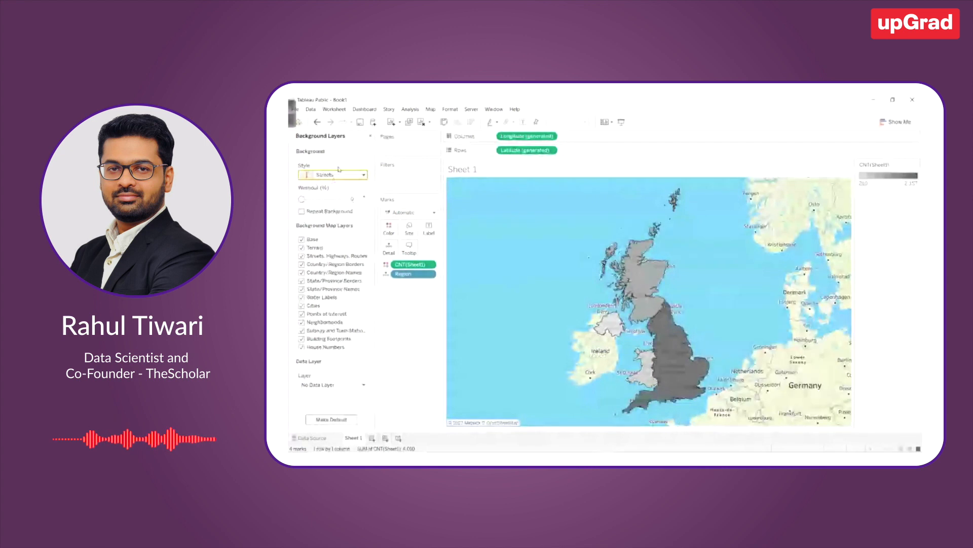
left_click(333, 175)
left_click(325, 228)
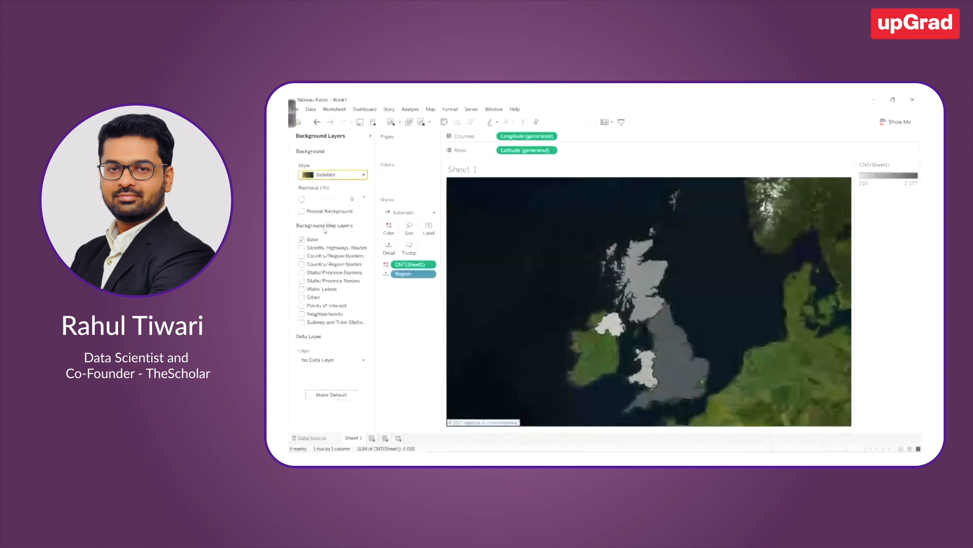
left_click(324, 175)
left_click(319, 186)
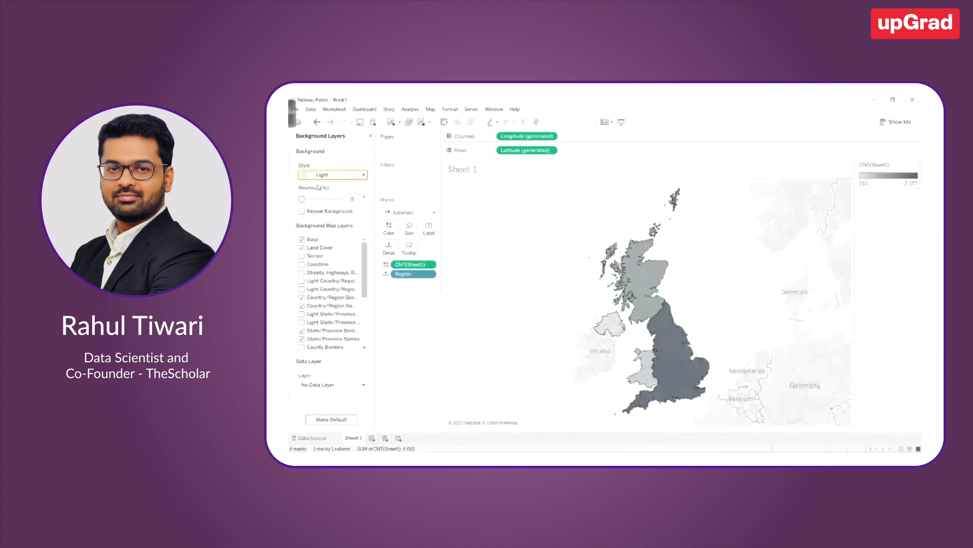
Set the map background's washout to 100% and close the Background Layers settings
left_click_drag(301, 199, 317, 203)
left_click_drag(322, 199, 354, 202)
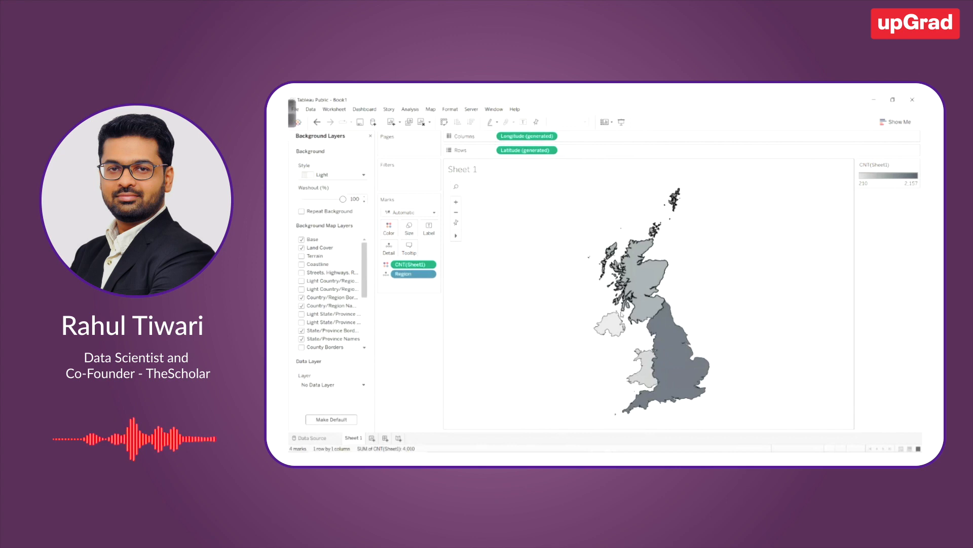
left_click_drag(343, 199, 301, 199)
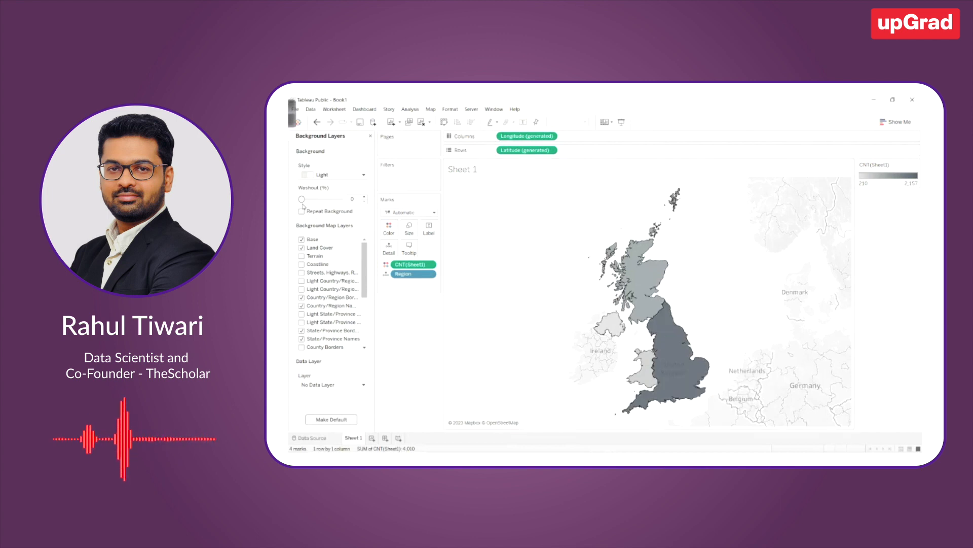
left_click_drag(301, 199, 343, 199)
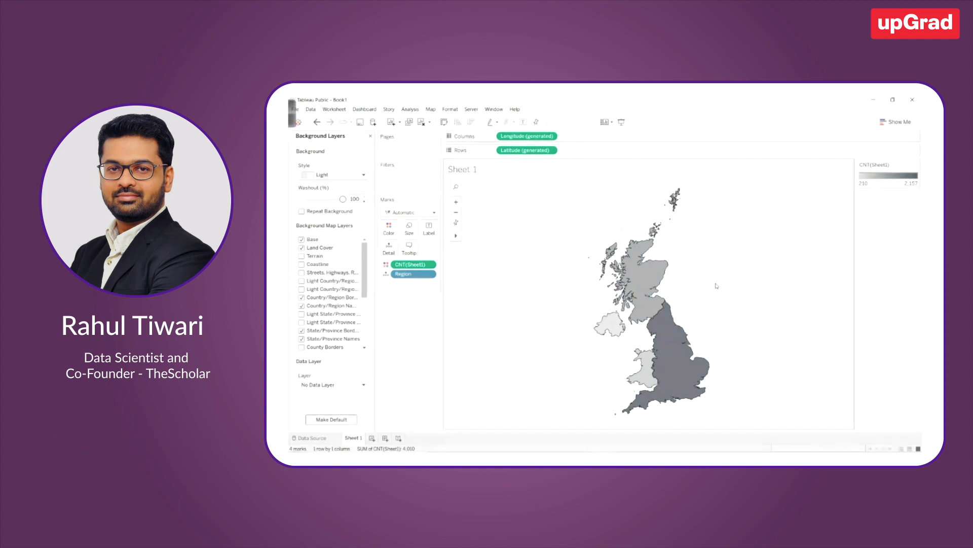
left_click(370, 136)
left_click(430, 109)
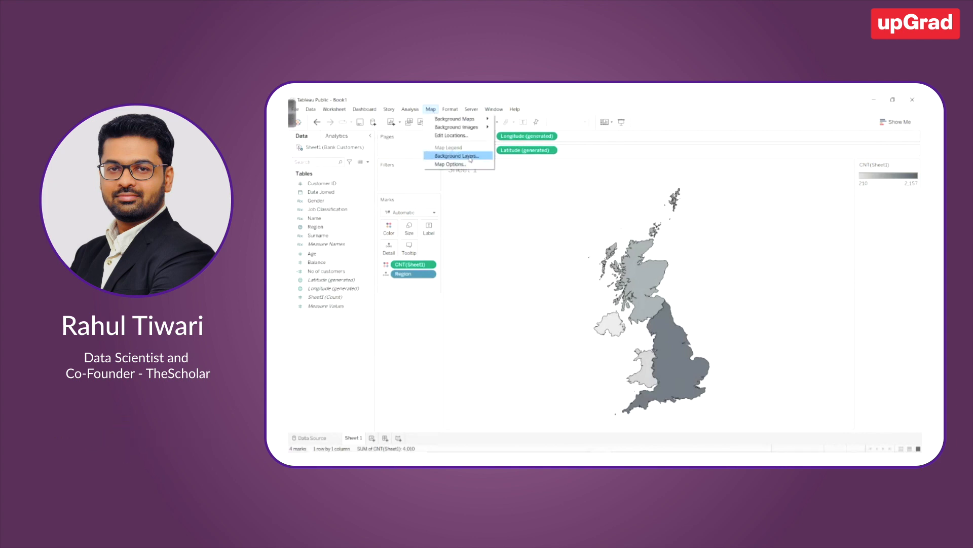
left_click(430, 332)
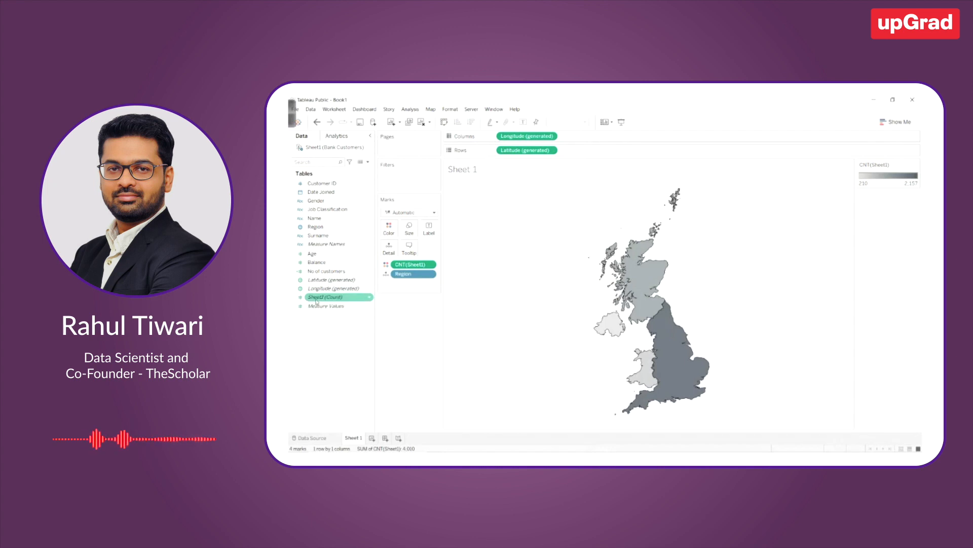
Label each map region with Sheet1 (Count) and its Region name
left_click_drag(316, 302, 428, 233)
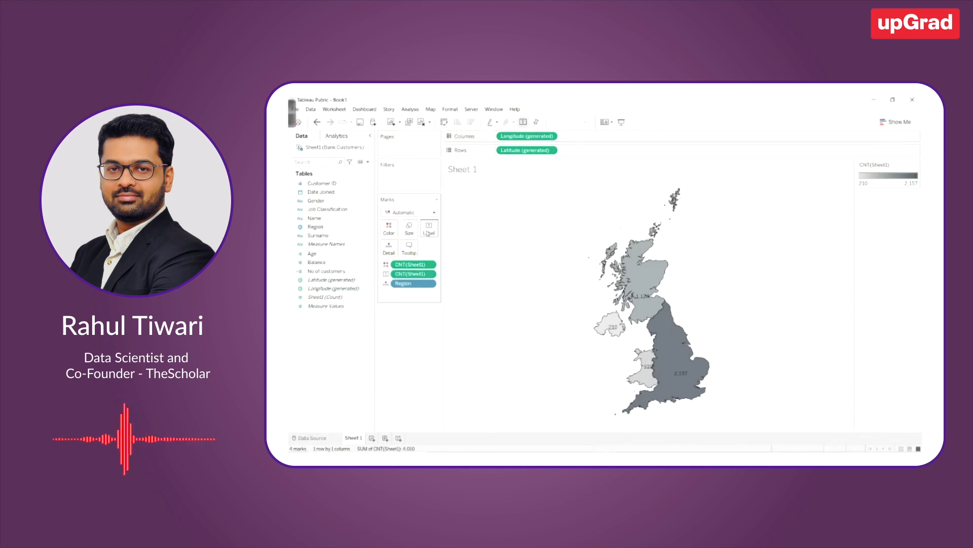
left_click_drag(320, 227, 429, 231)
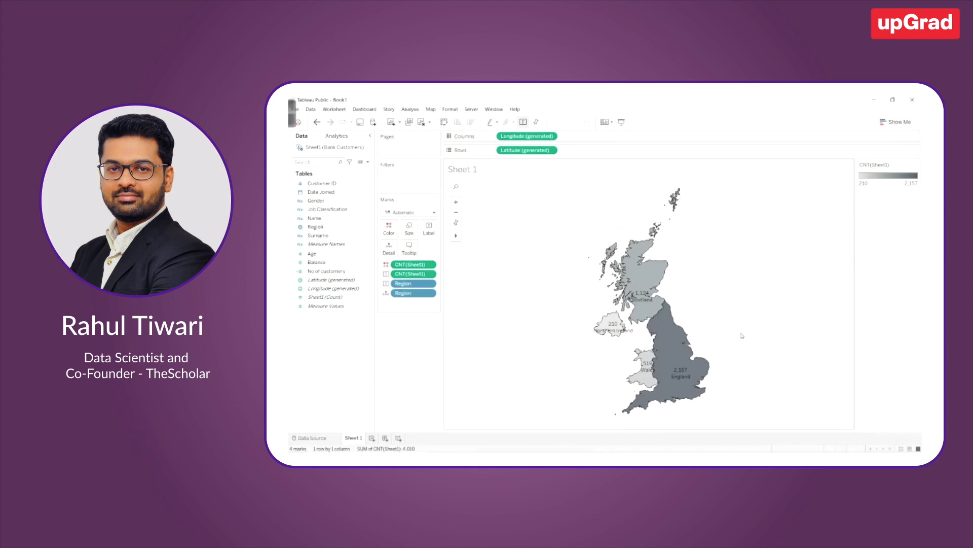
Rename the Sheet 1 worksheet after the customers it maps
double_click(353, 438)
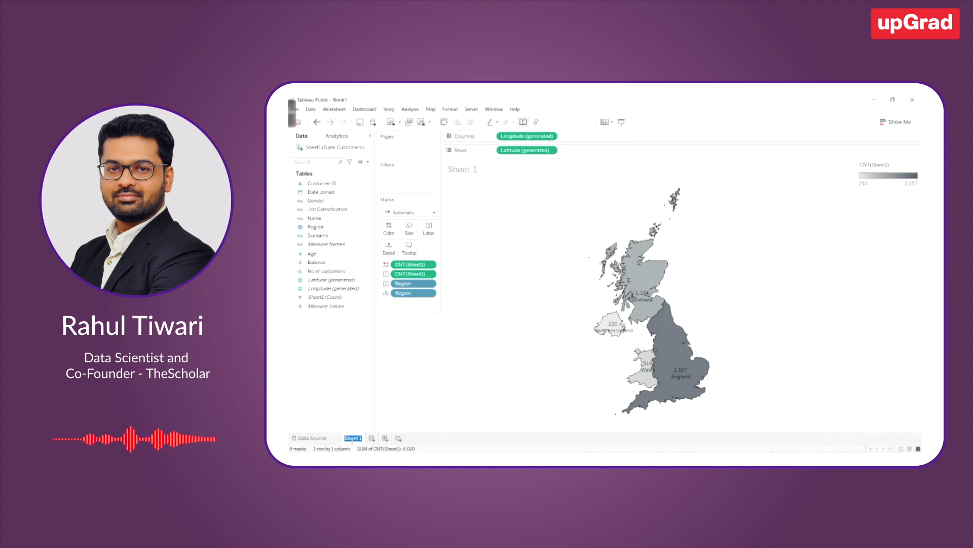
type("Nustomers")
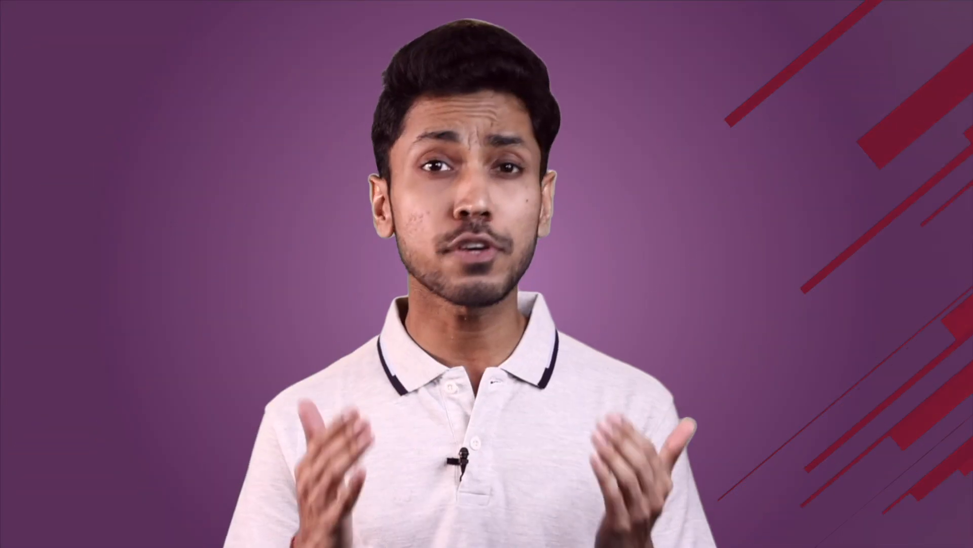